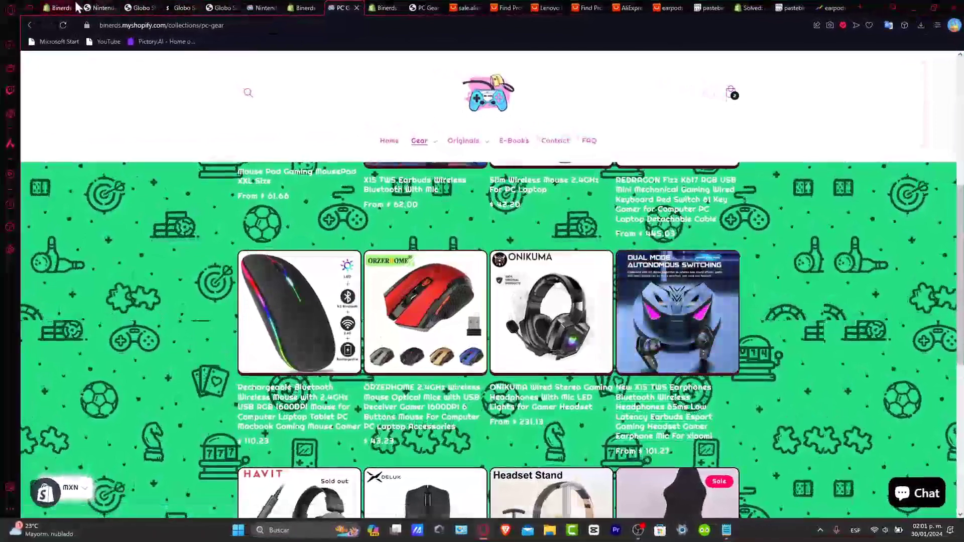
- Switch to the Shopify admin and open the Online Store's themes page
click(59, 8)
click(41, 65)
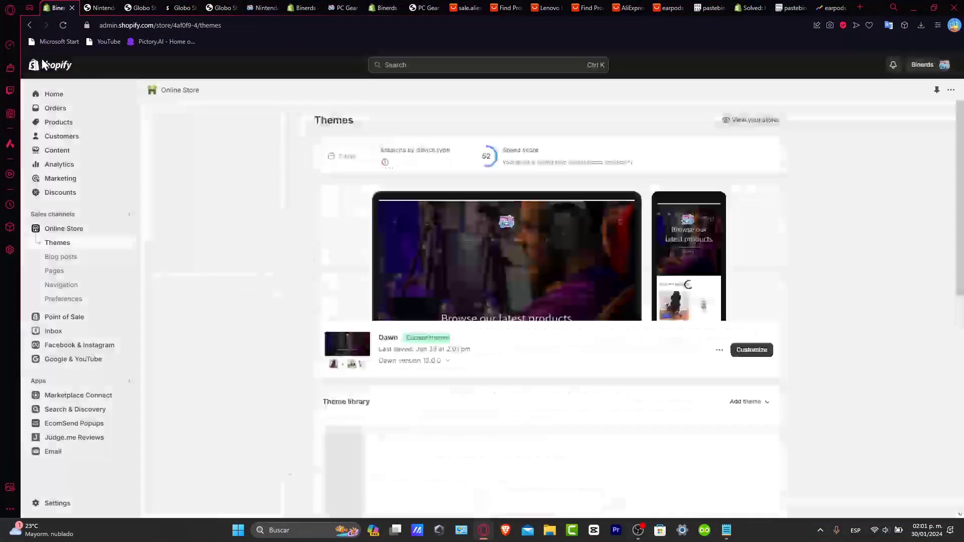
click(50, 96)
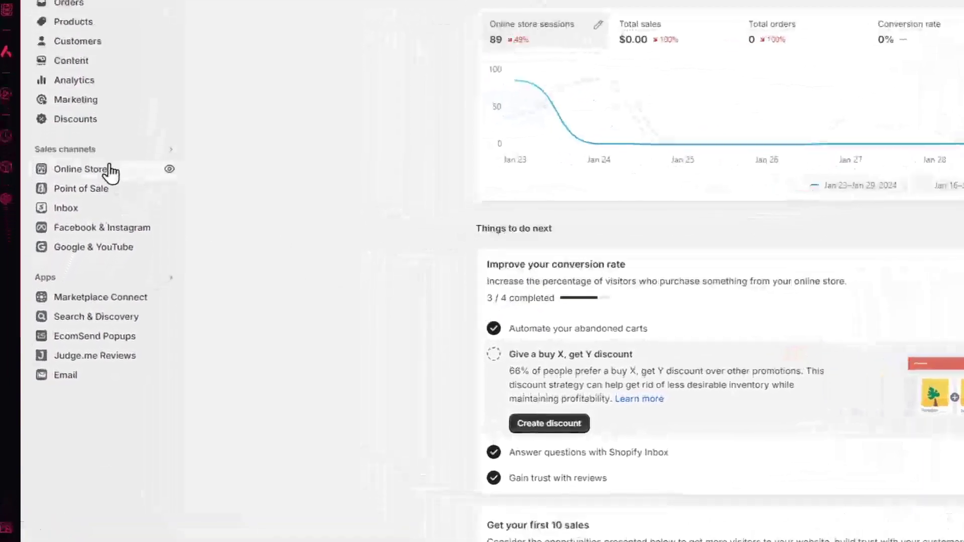
click(84, 227)
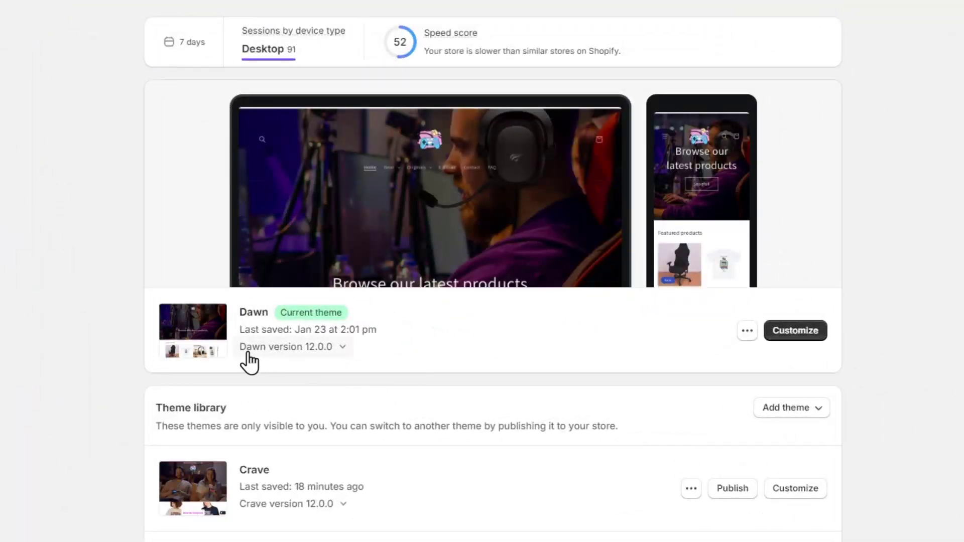
- Check the current Dawn theme's version details and open that theme for customization
click(340, 351)
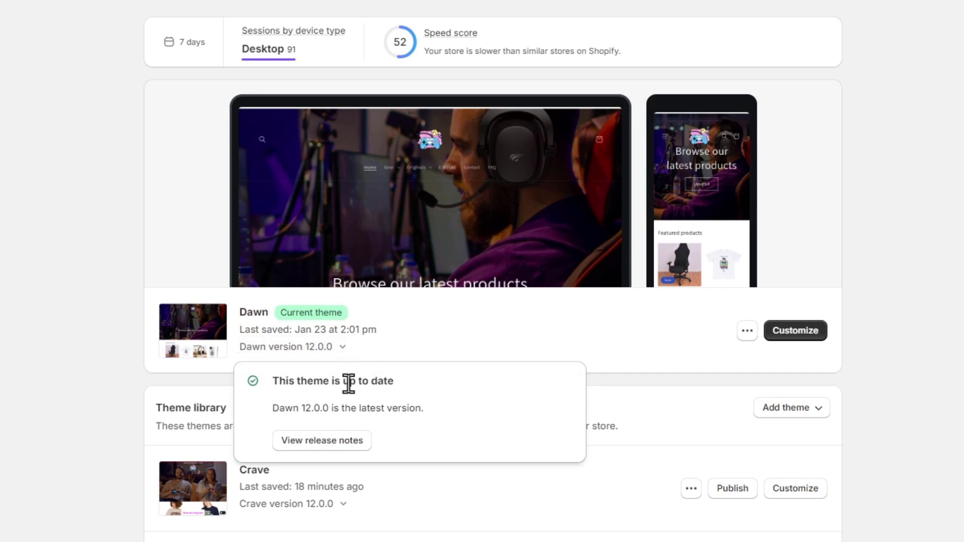
drag(293, 405, 425, 411)
click(529, 336)
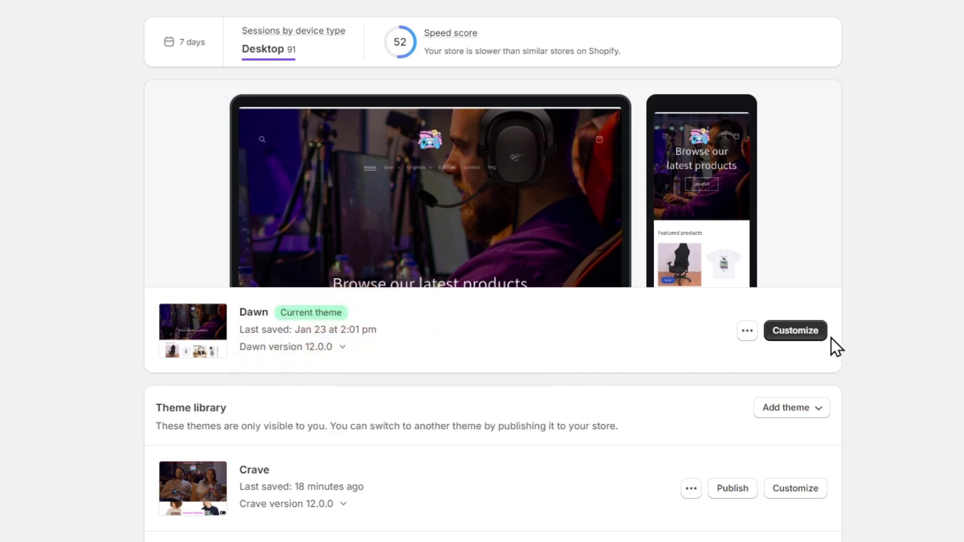
click(822, 335)
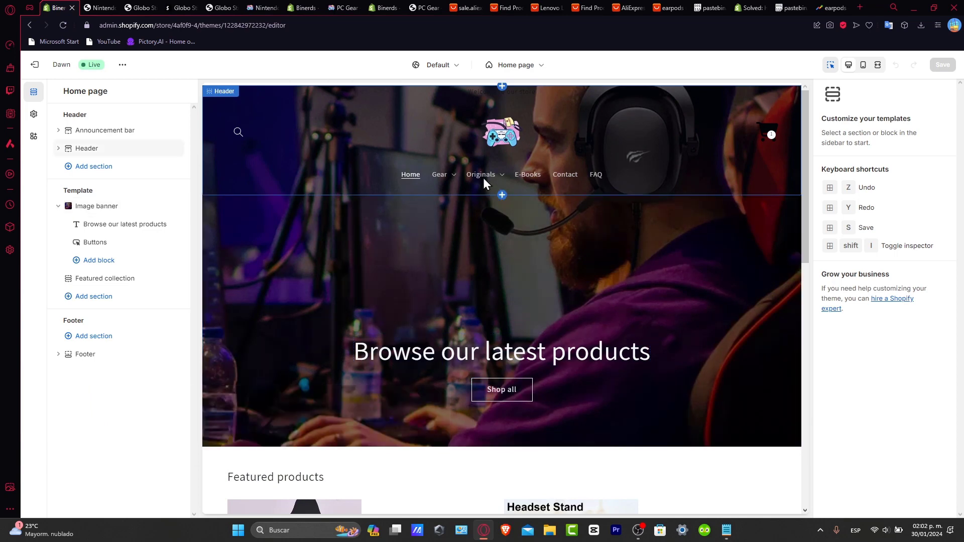
- Look over the home page preview and open the Nintendo Switch collection from the store's Gear navigation
click(443, 176)
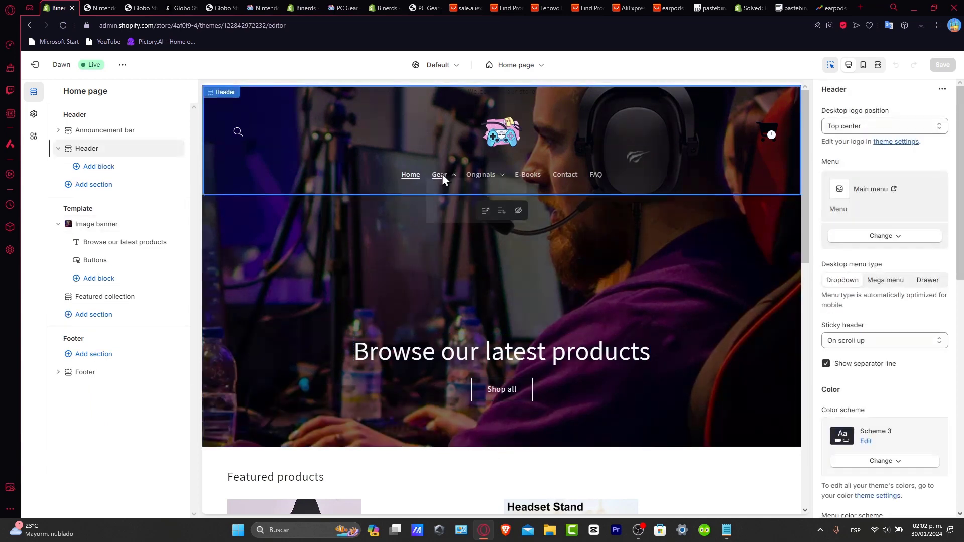
click(443, 179)
scroll(462, 233, down, 10)
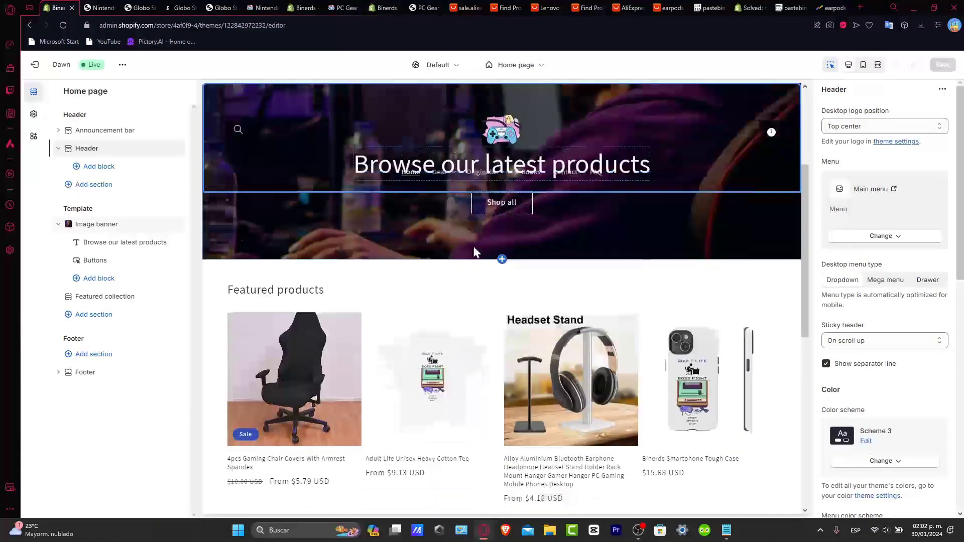
scroll(532, 289, up, 7)
scroll(532, 288, up, 3)
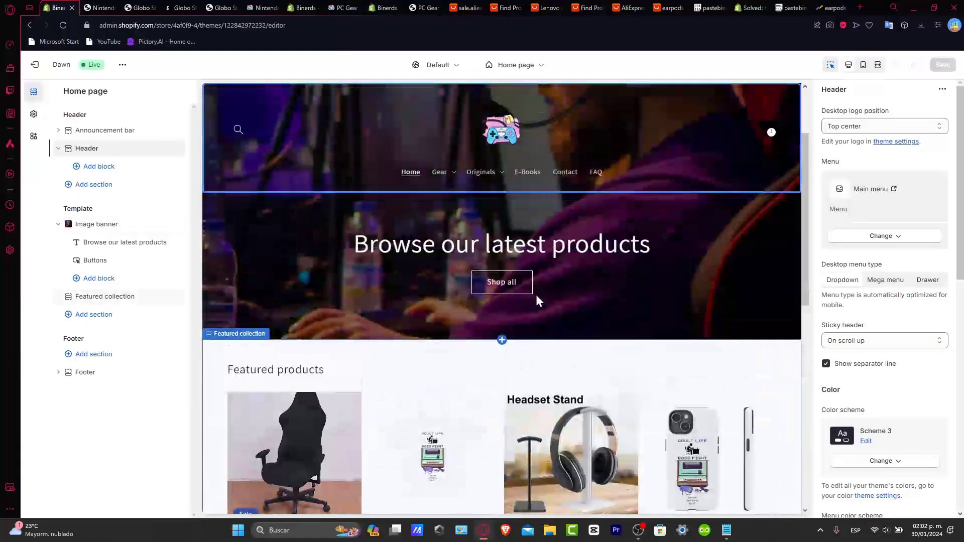
click(446, 179)
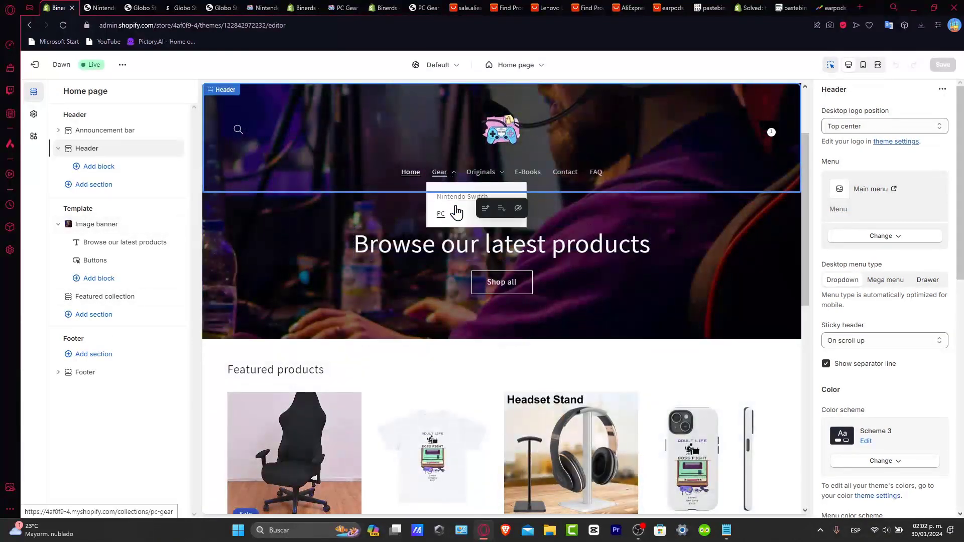
click(455, 204)
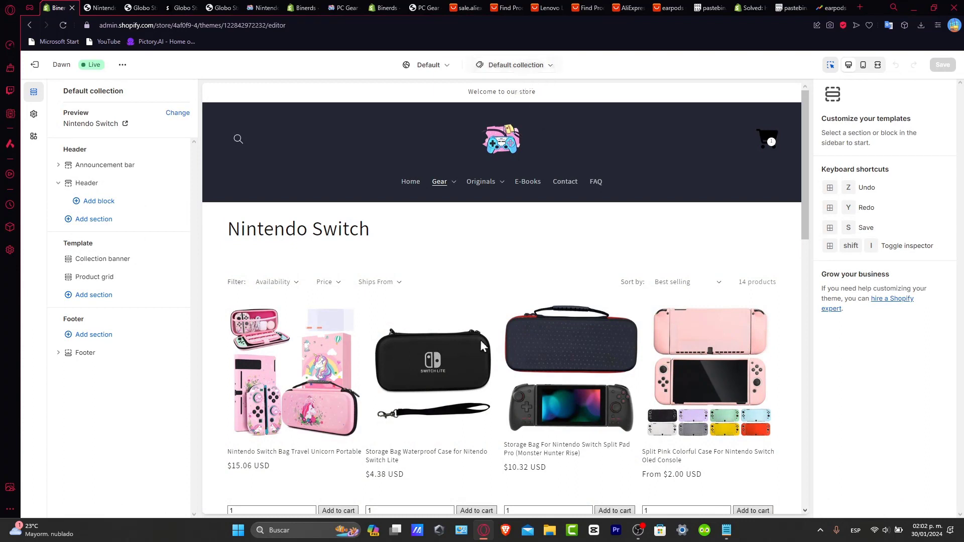
- Create a new page template named collection-nintendo based on Default page
click(518, 66)
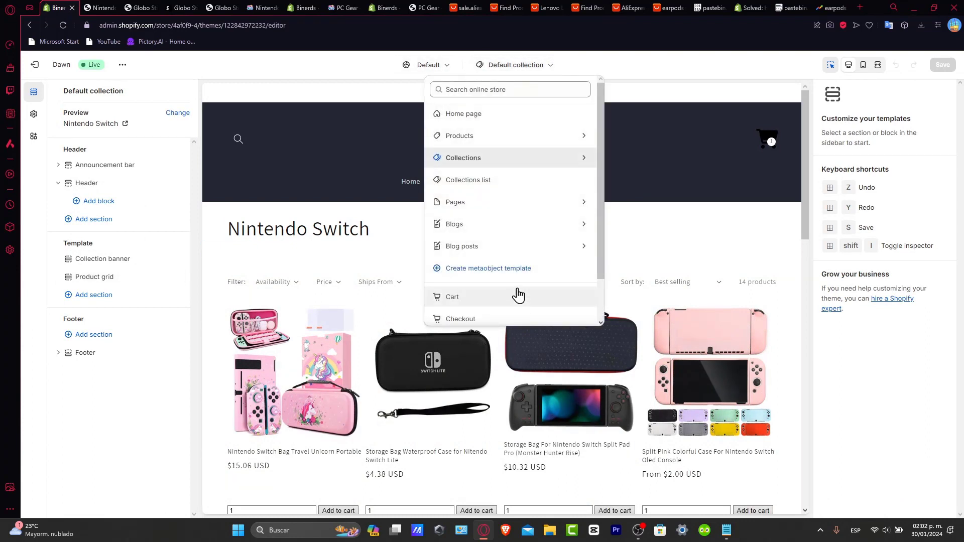
scroll(516, 292, down, 2)
scroll(515, 286, up, 2)
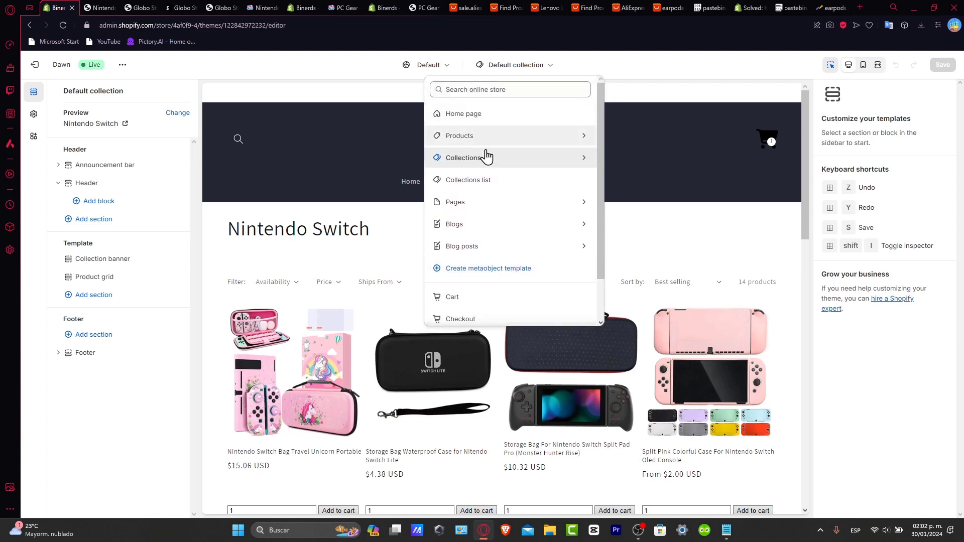
click(475, 213)
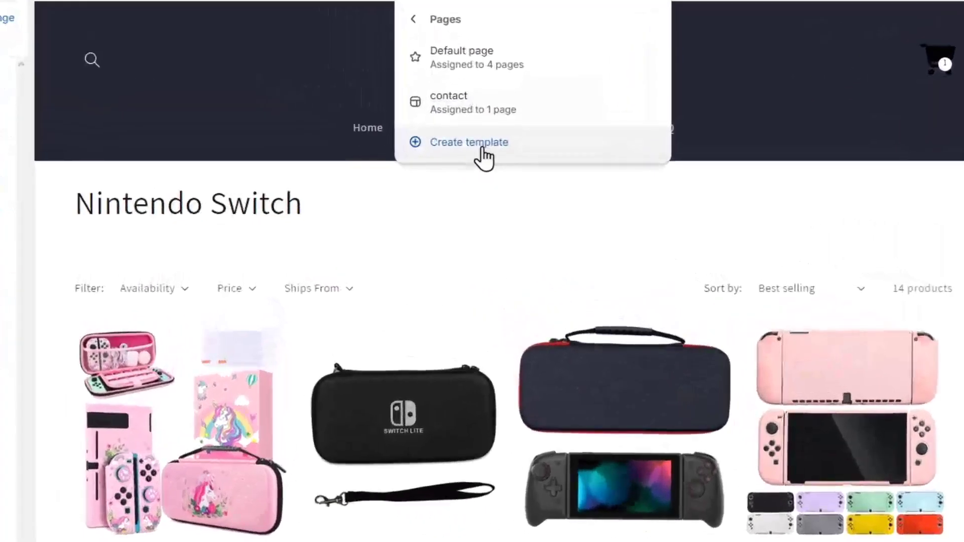
click(478, 146)
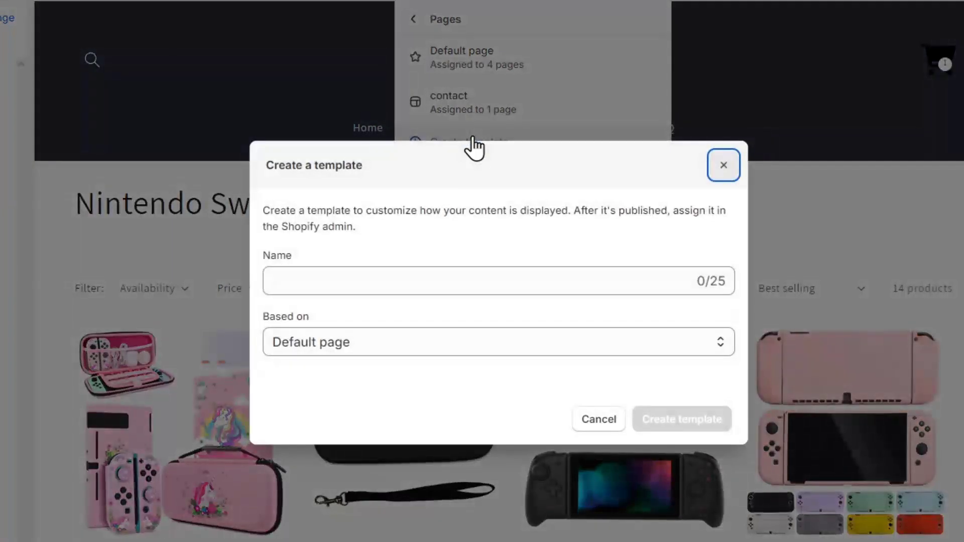
click(440, 277)
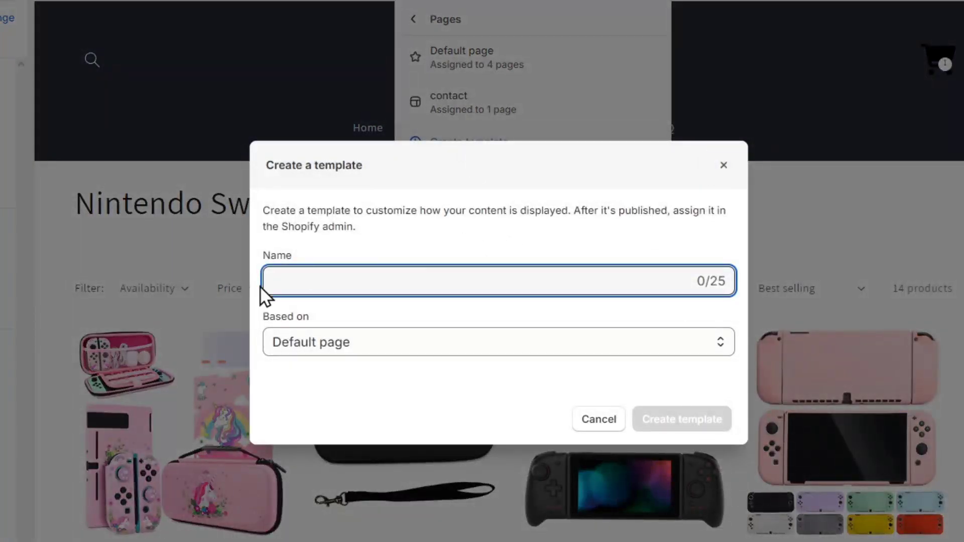
click(356, 347)
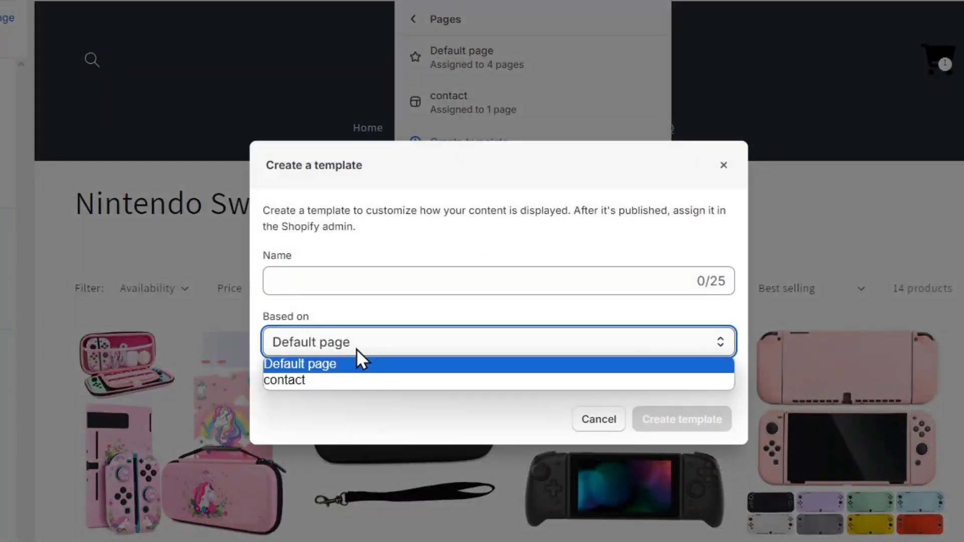
click(356, 348)
click(394, 275)
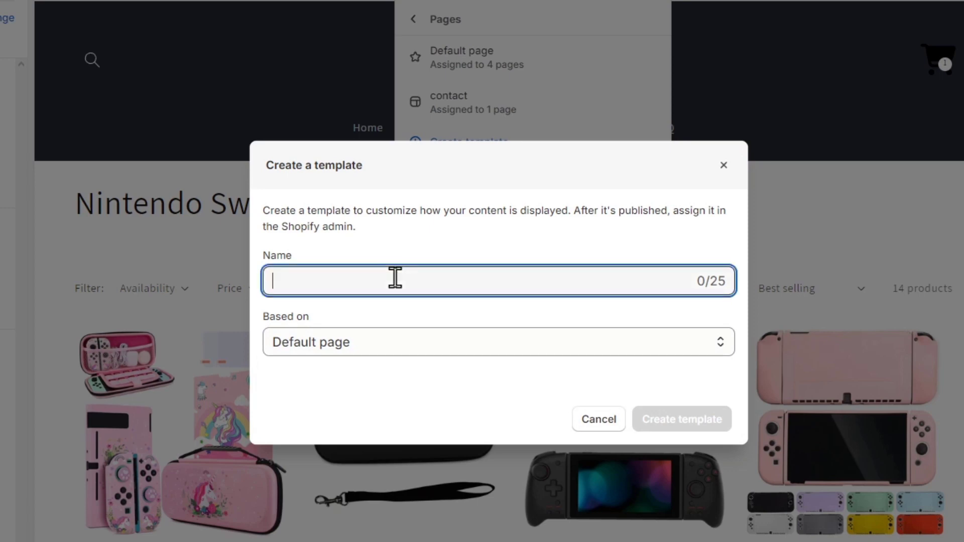
text(collection-)
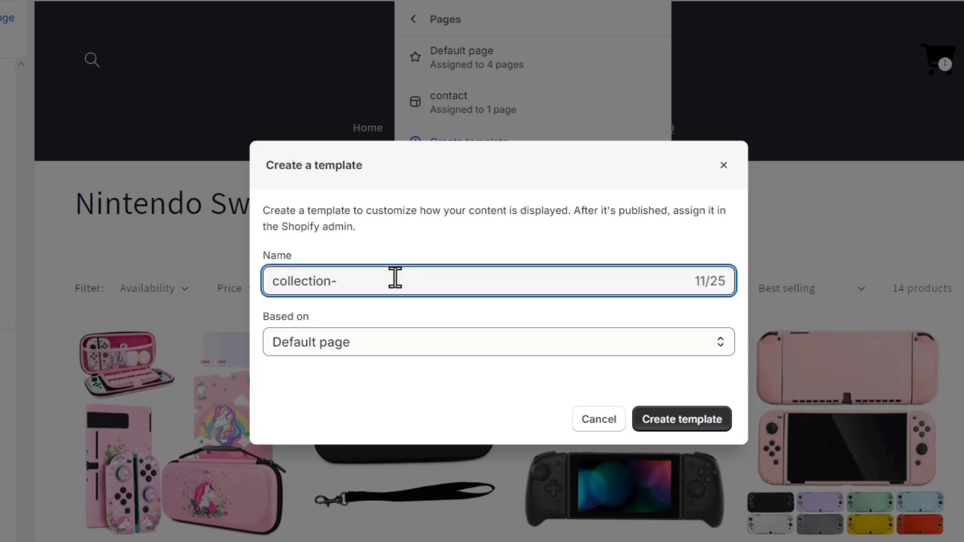
text(nintendo)
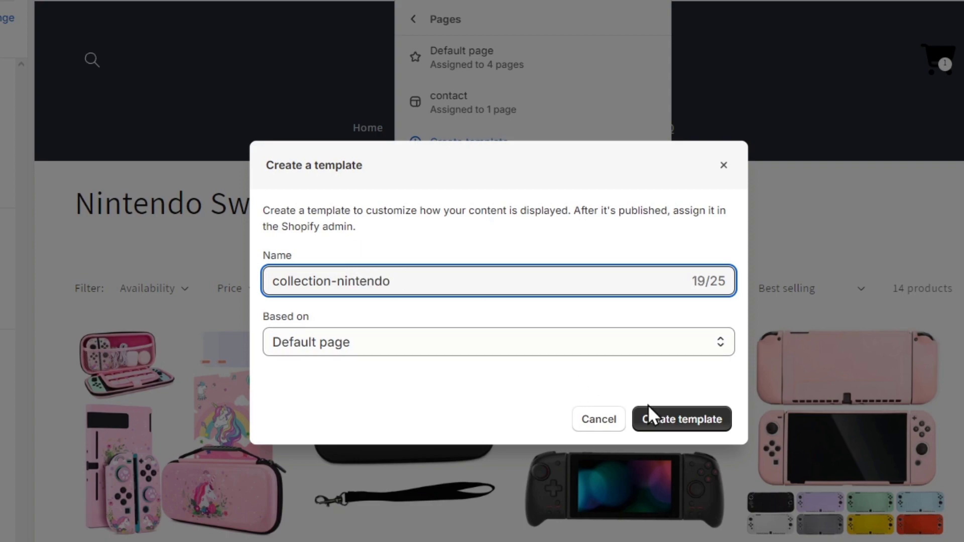
click(652, 412)
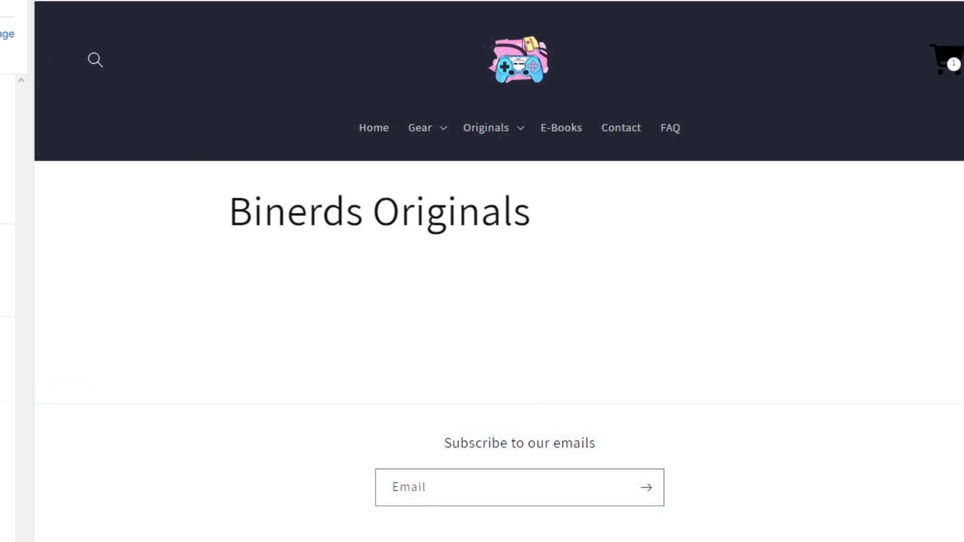
- Add a Featured collection section below the template's Page section and assign the Nintendo Switch collection to it
click(442, 283)
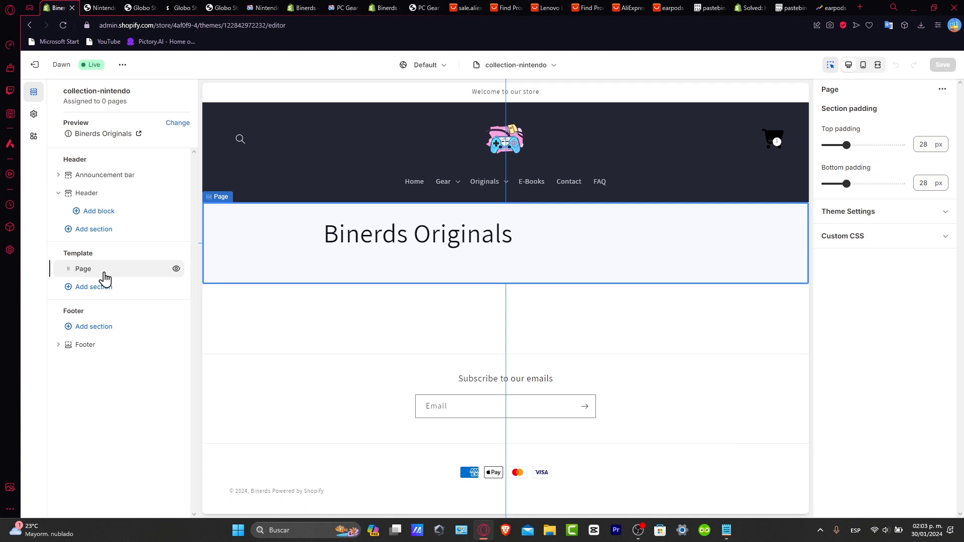
click(106, 289)
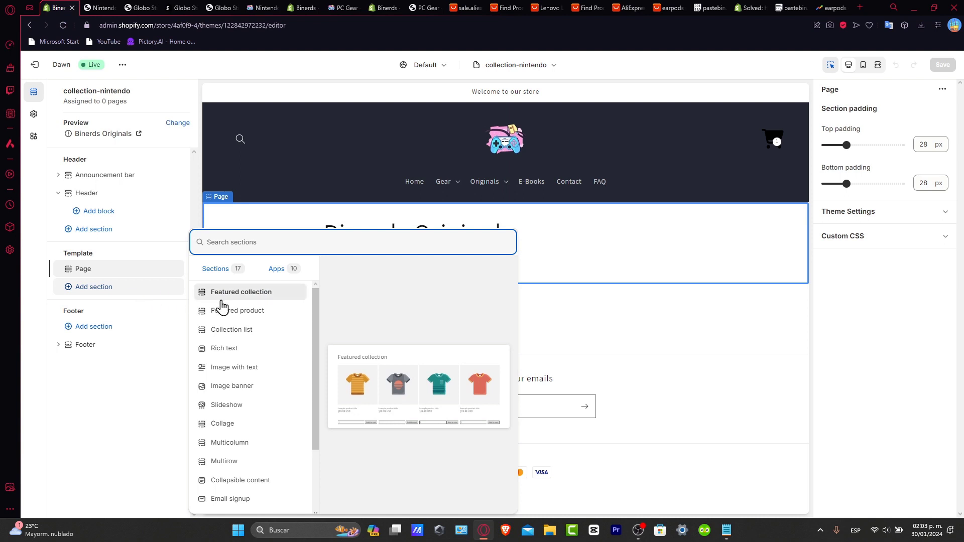
click(275, 298)
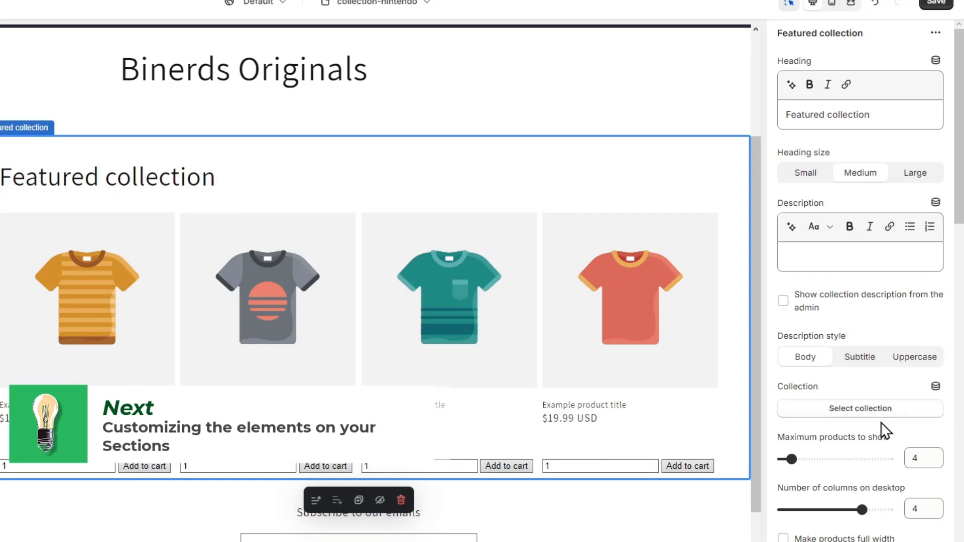
click(859, 414)
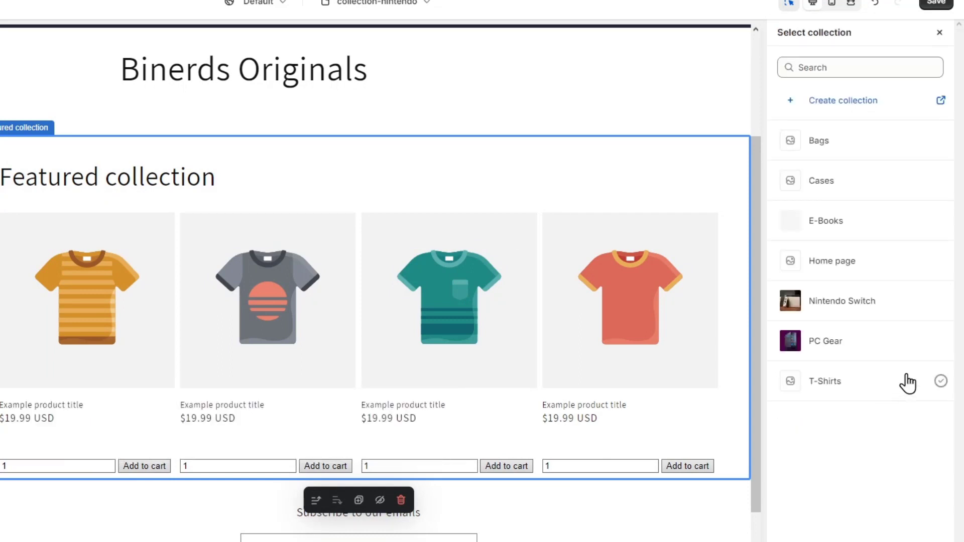
click(870, 317)
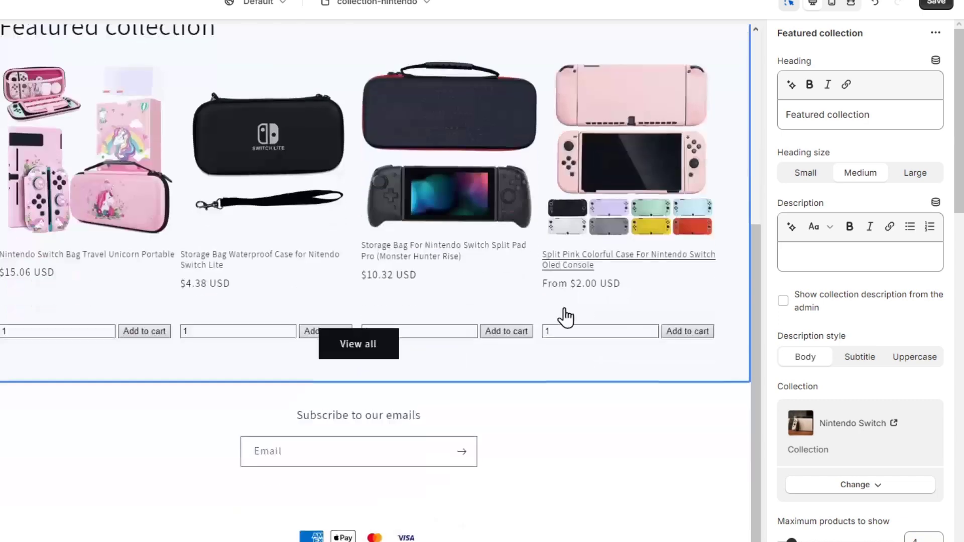
- Set the featured collection's maximum products to show to 25 and review the product grid
scroll(563, 319, down, 3)
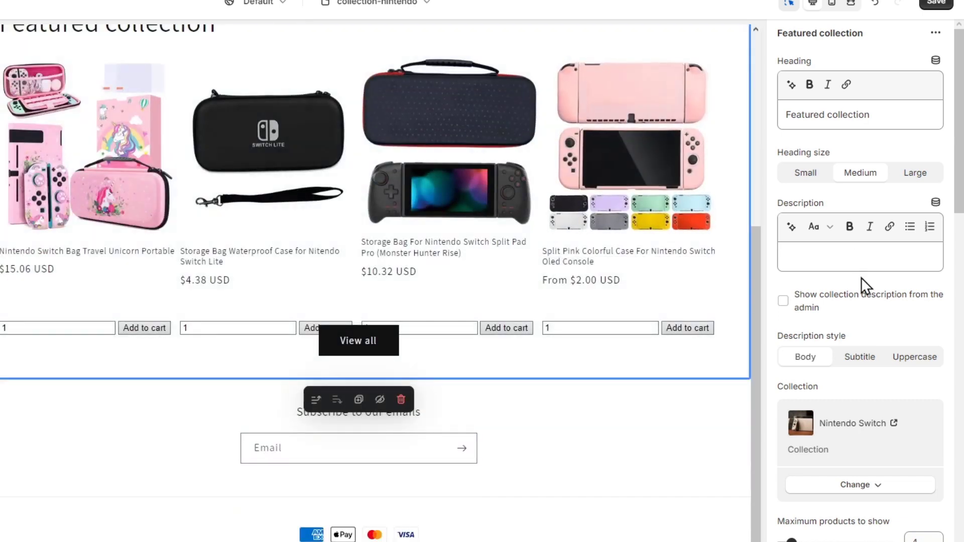
scroll(865, 295, down, 4)
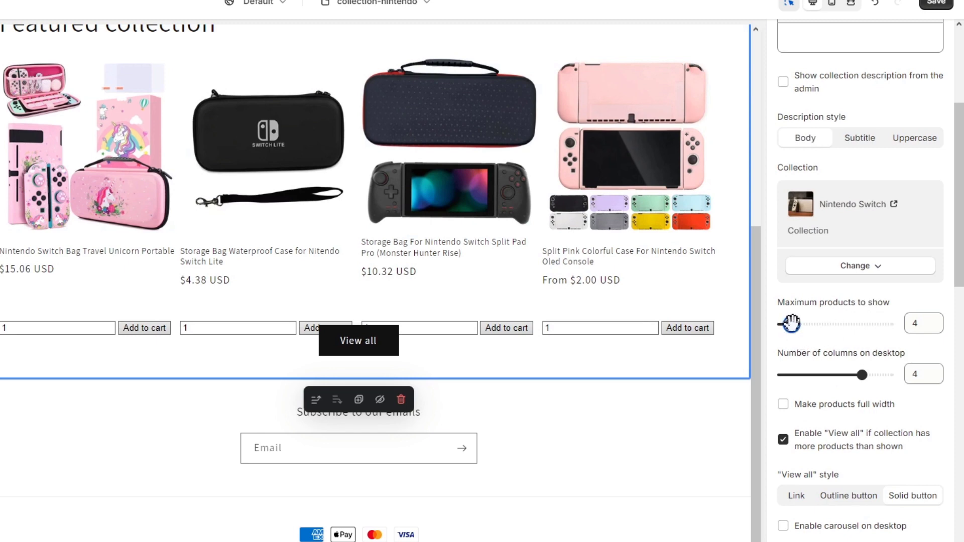
drag(792, 324, 944, 341)
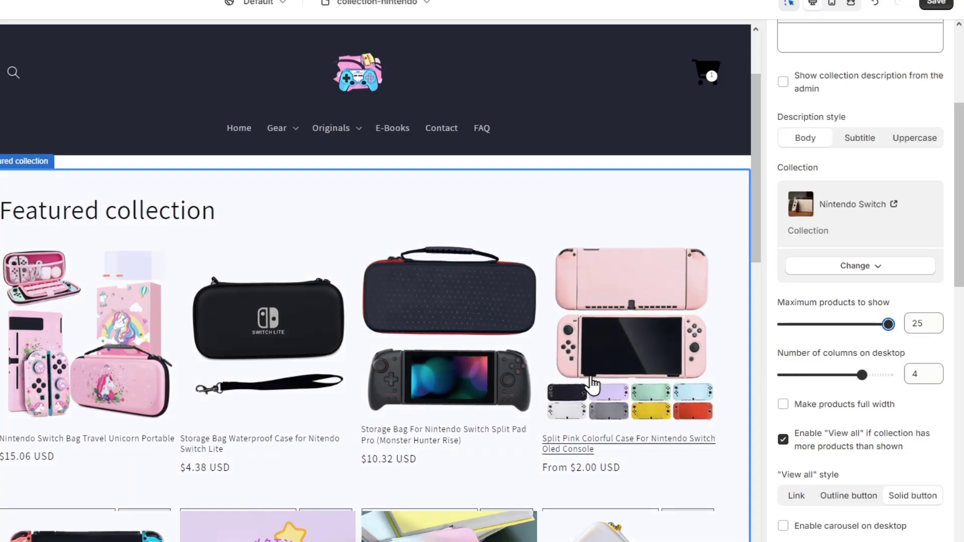
scroll(593, 389, down, 4)
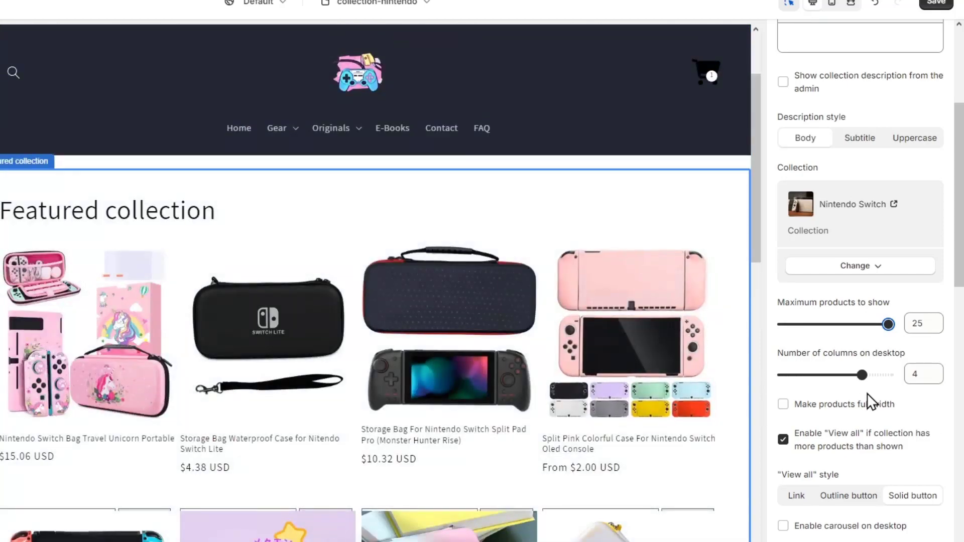
- Configure the featured collection's layout with full-width products, the Solid button "View all" style and the desktop carousel enabled
scroll(908, 409, down, 4)
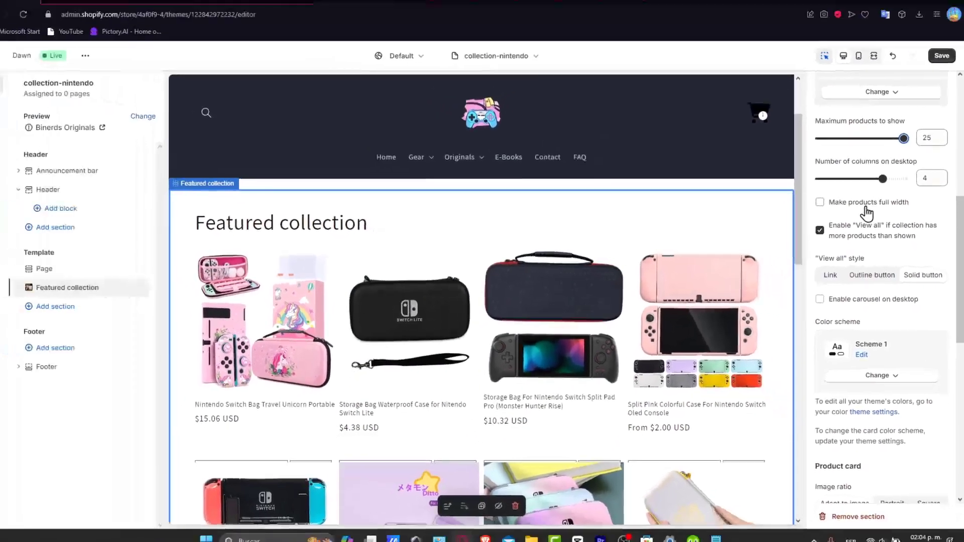
click(843, 190)
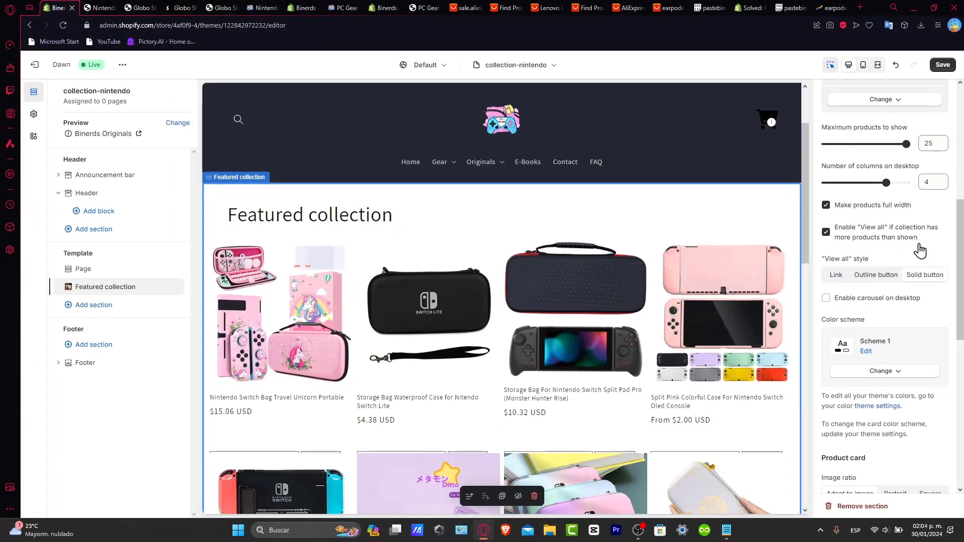
click(835, 277)
click(878, 278)
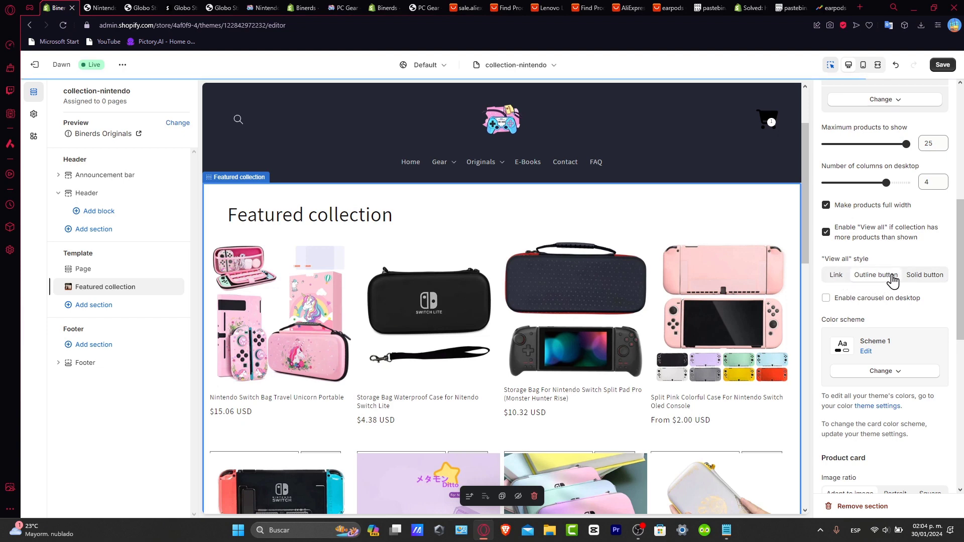
click(924, 277)
click(913, 299)
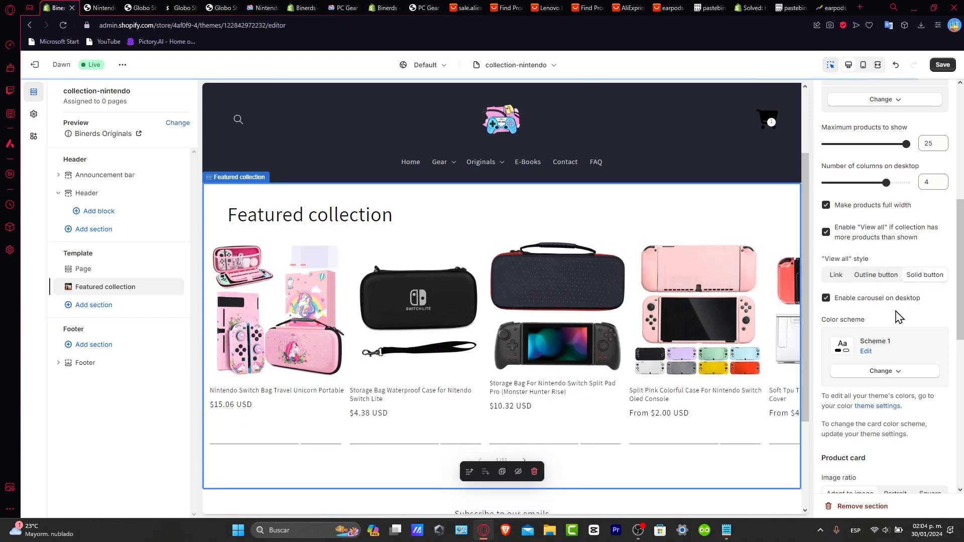
scroll(646, 426, down, 3)
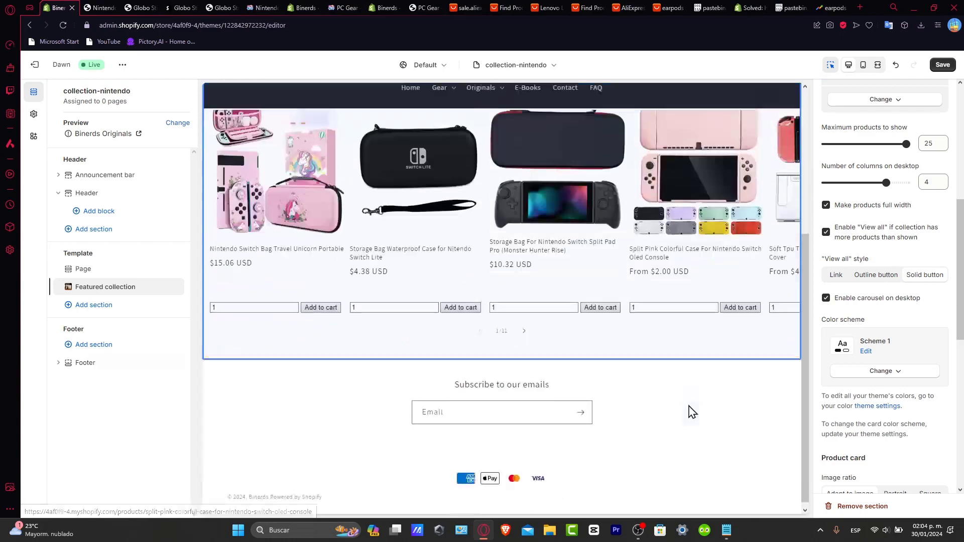
- Disable the featured collection's desktop carousel and review the product grid
scroll(692, 410, up, 4)
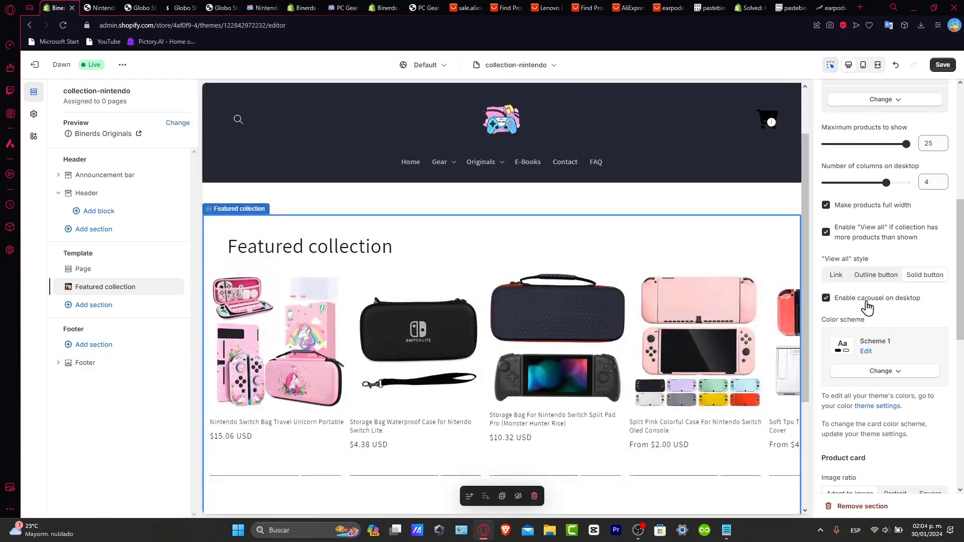
click(866, 303)
scroll(693, 329, down, 6)
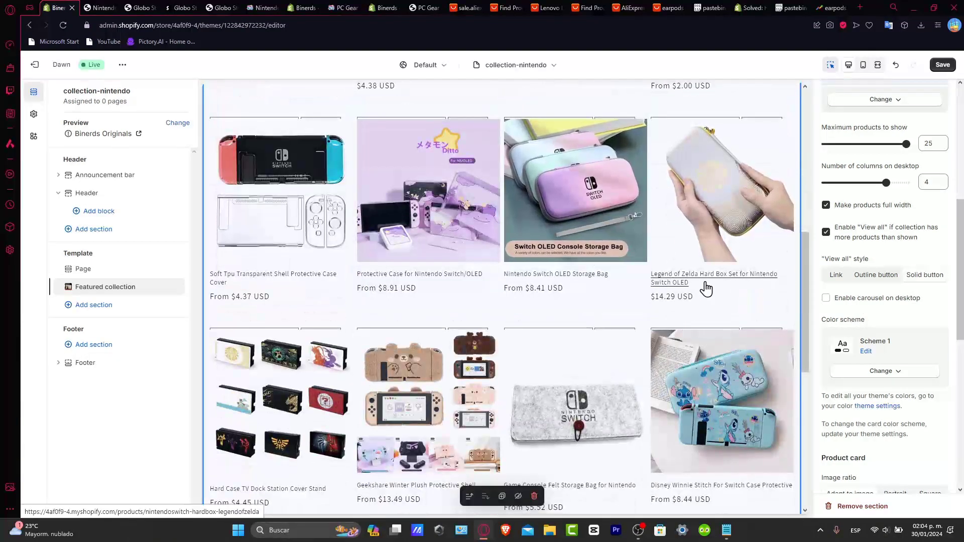
scroll(706, 289, down, 3)
- Try the Portrait image ratio on the product cards, settle on Square, and save the template
scroll(910, 340, down, 3)
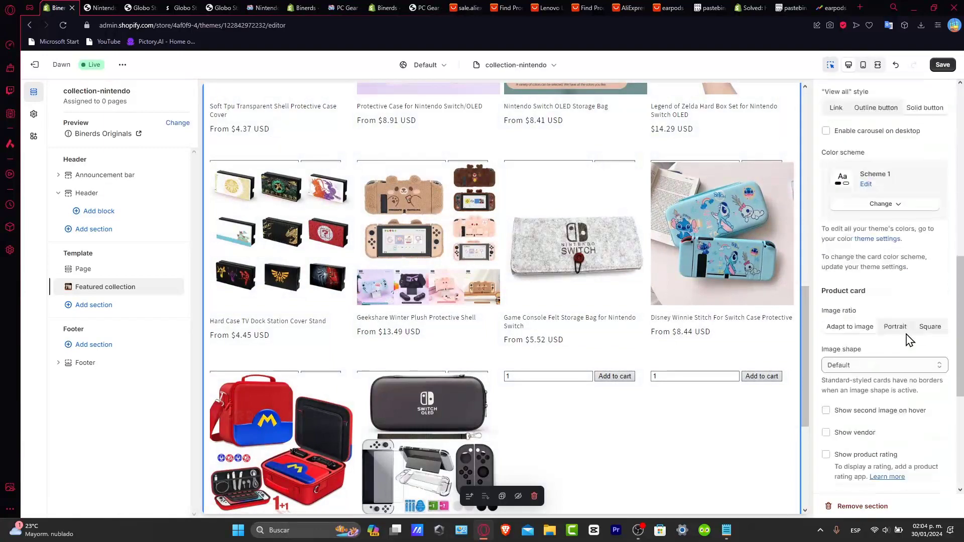
click(896, 327)
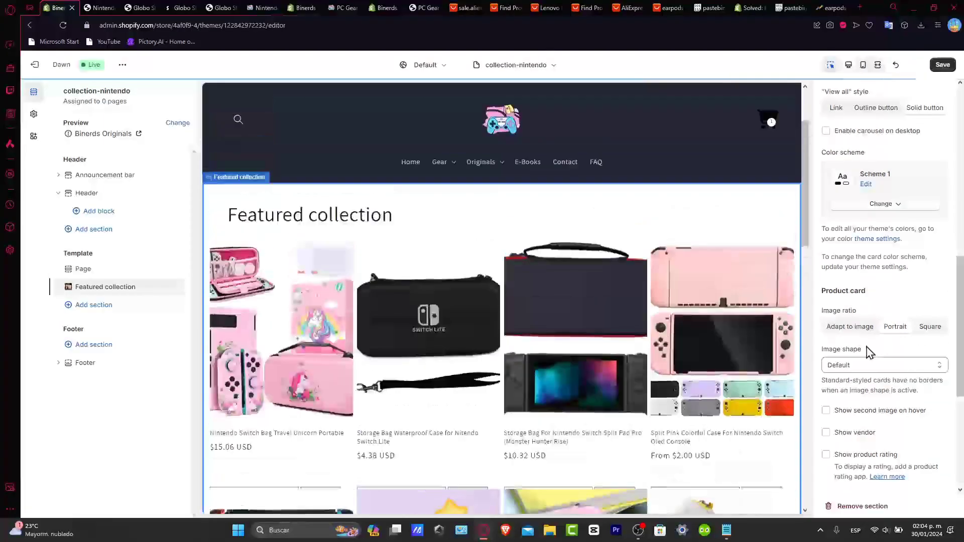
scroll(686, 361, down, 1)
scroll(685, 361, down, 4)
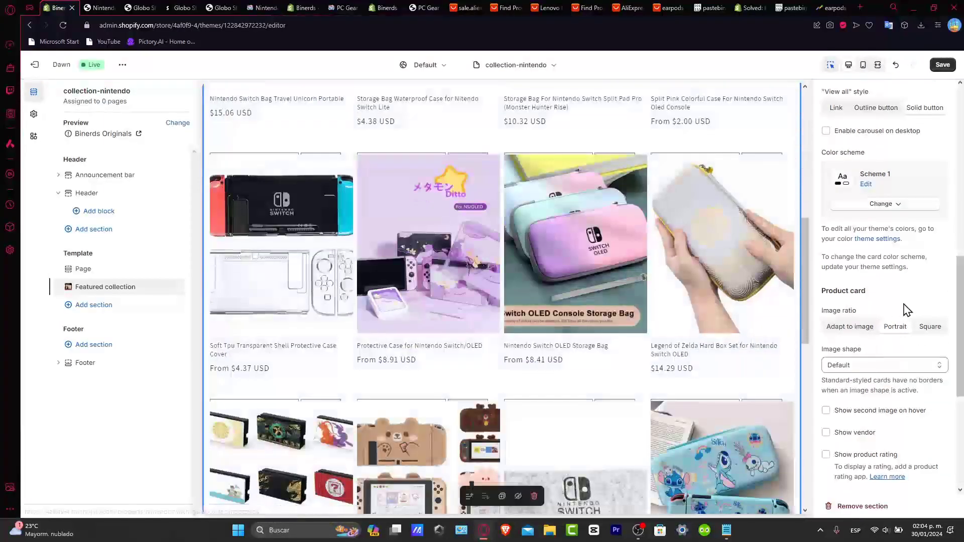
click(930, 327)
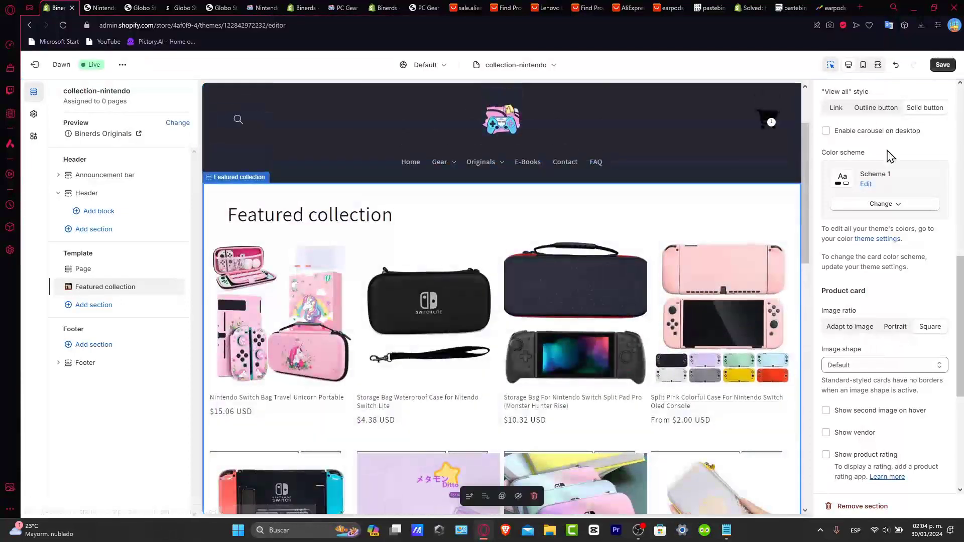
click(943, 65)
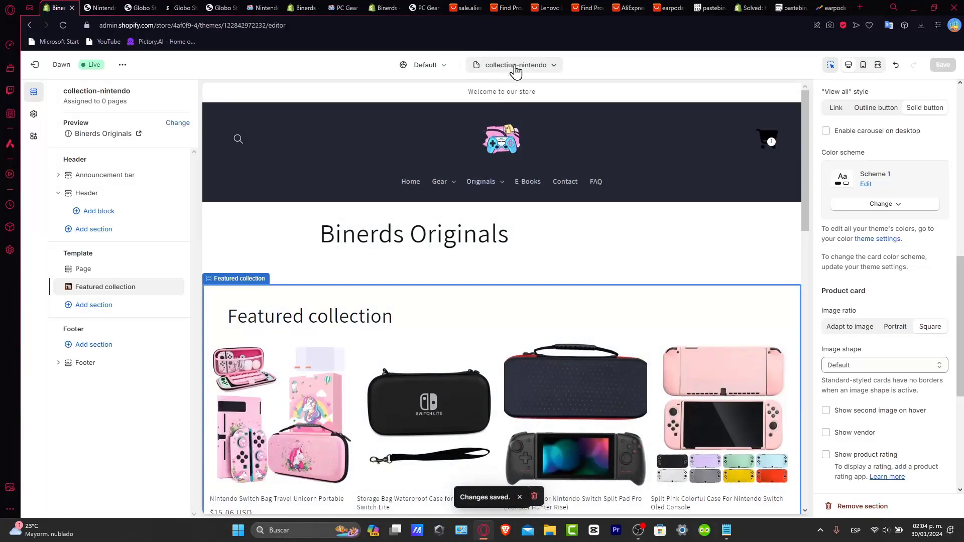
- Browse the collection and page templates, and open the contact page template to examine its layout
click(515, 67)
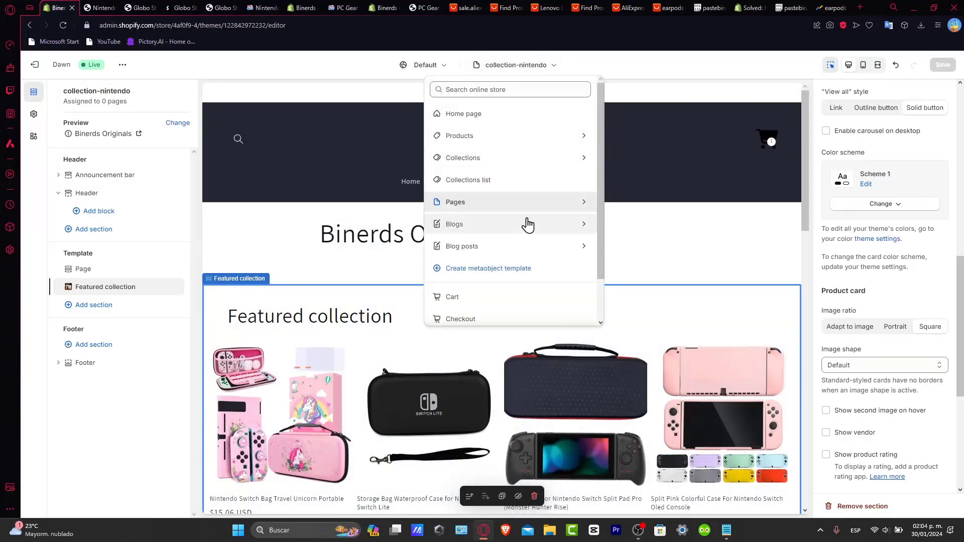
click(536, 71)
click(536, 71)
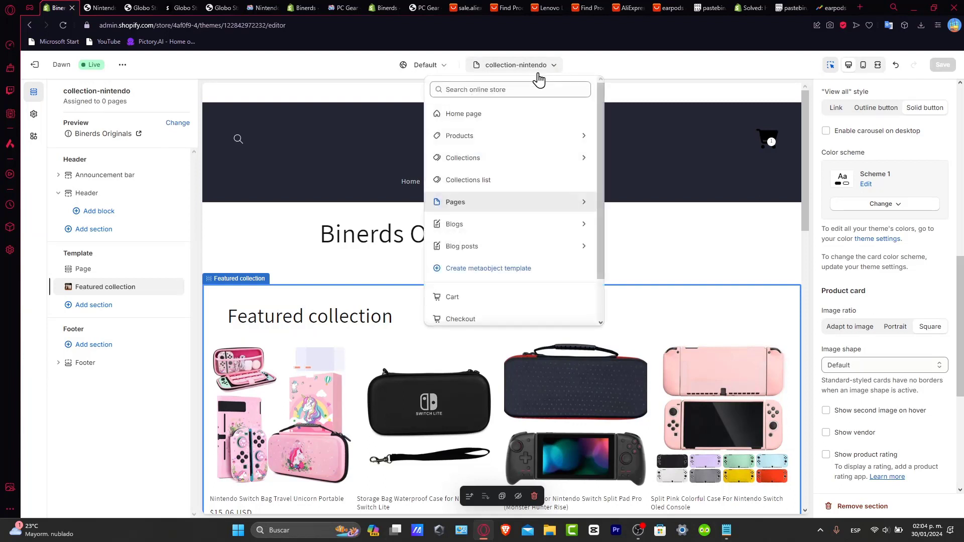
click(530, 159)
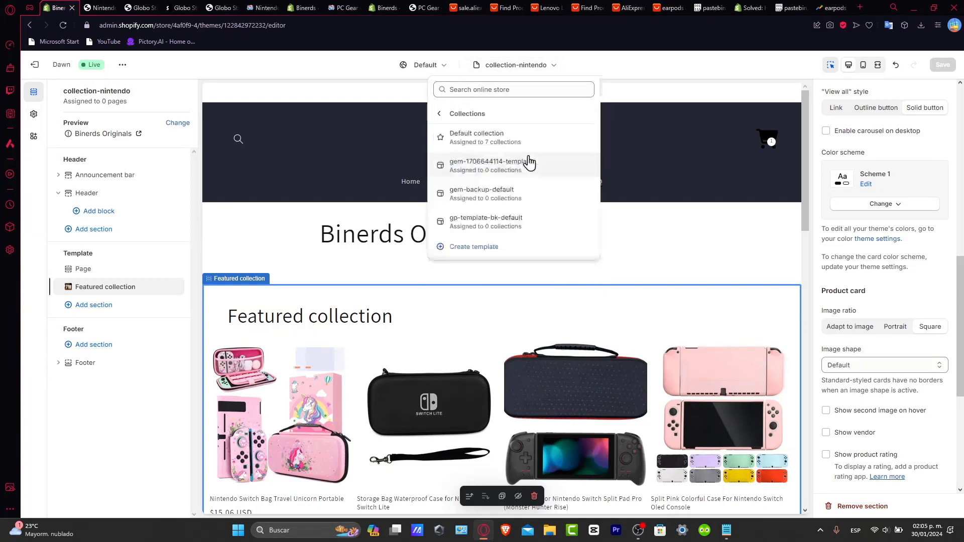
click(441, 115)
click(497, 199)
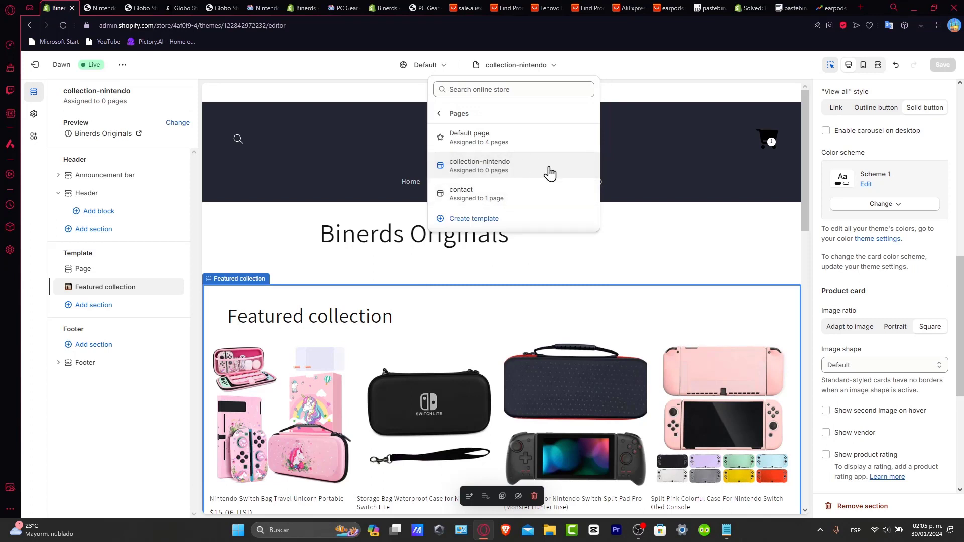
click(533, 197)
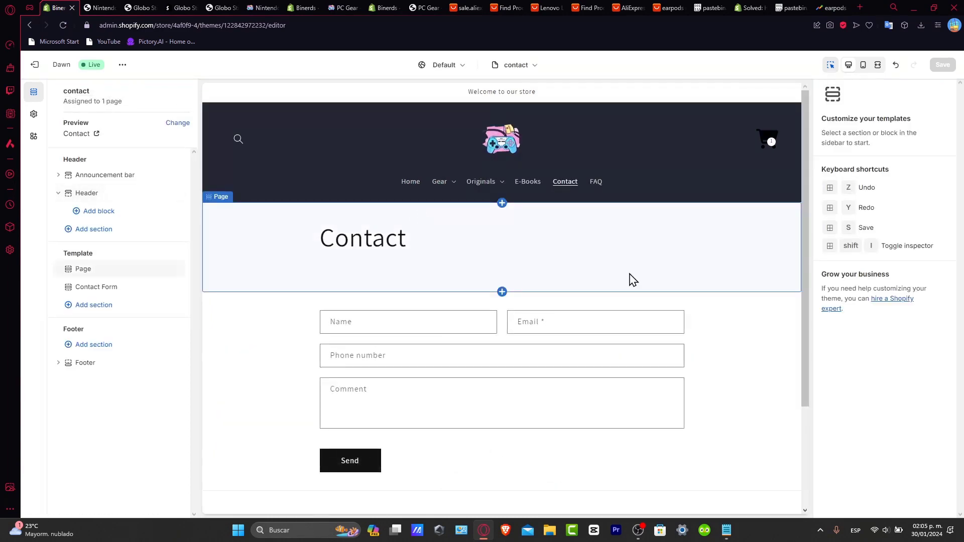
scroll(633, 274, down, 3)
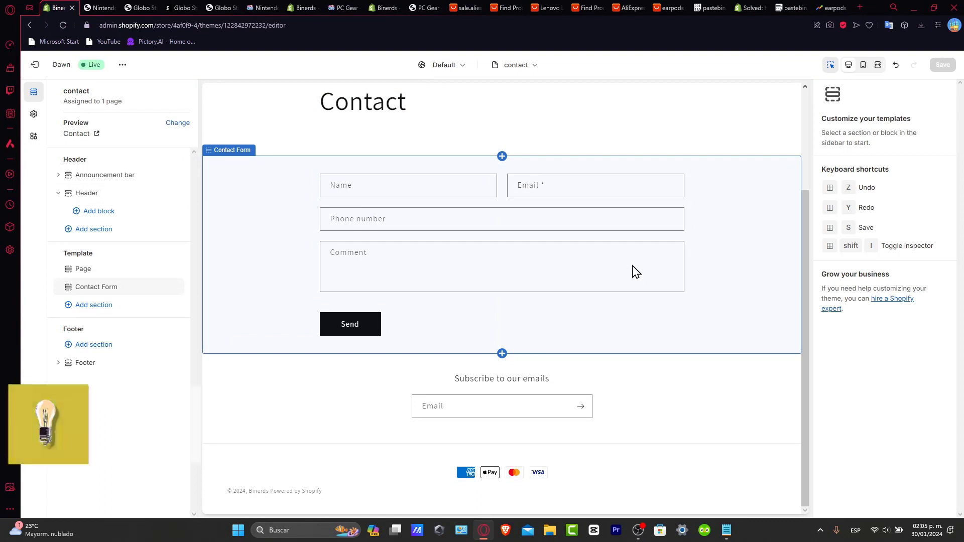
scroll(623, 227, up, 3)
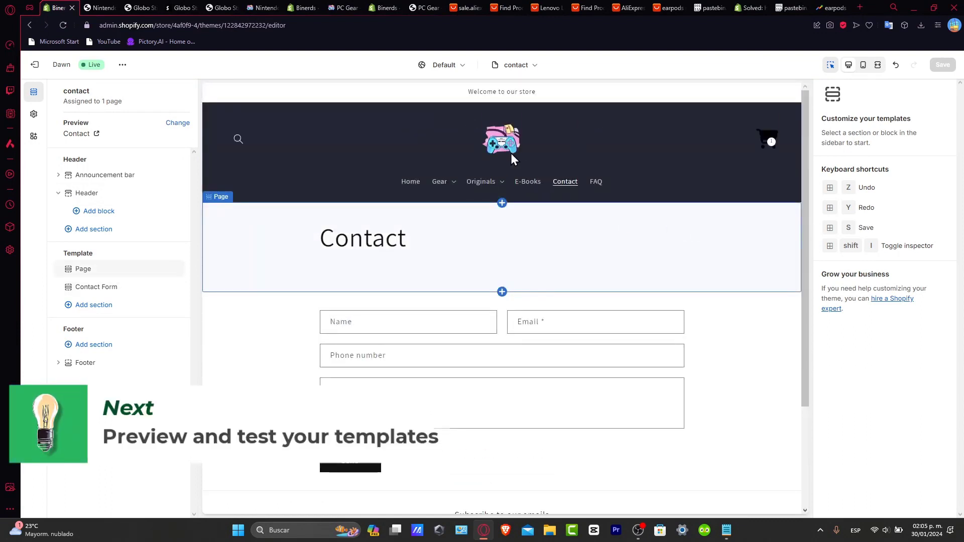
- Create a new product template named nintendo-gear-template based on Default product
click(522, 66)
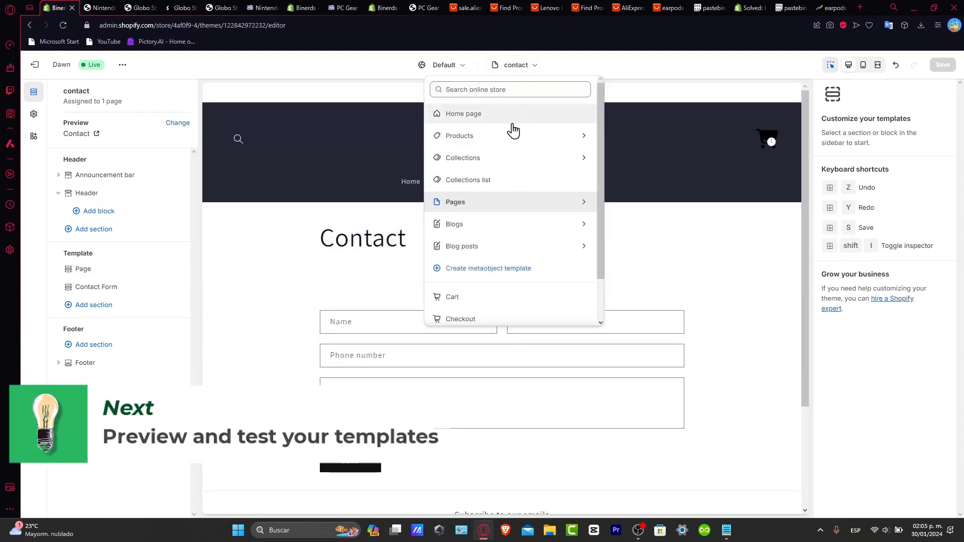
click(491, 137)
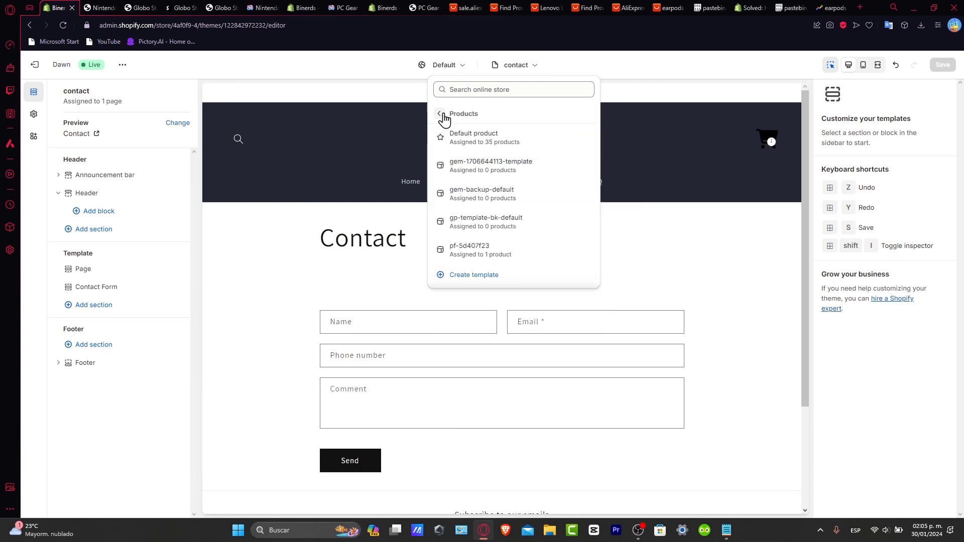
click(496, 276)
click(454, 274)
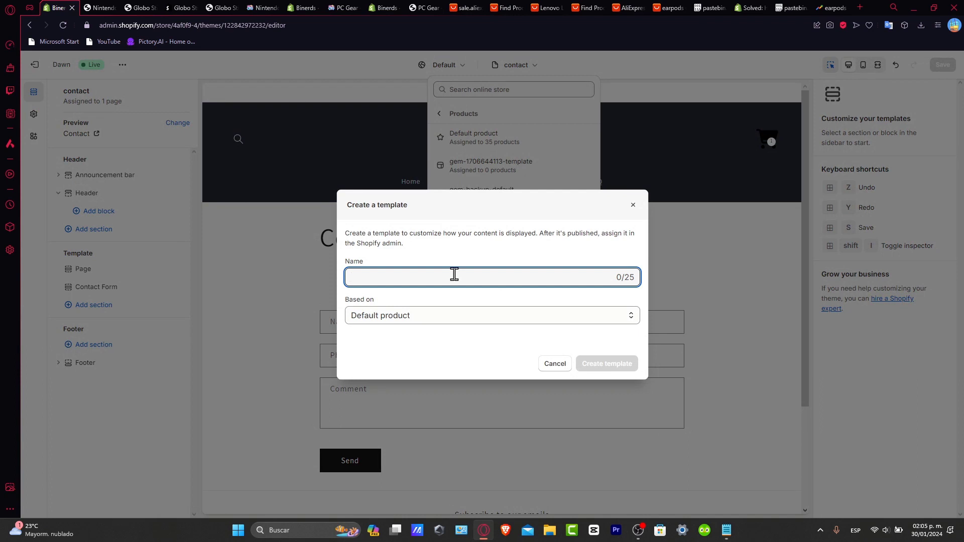
text(nite)
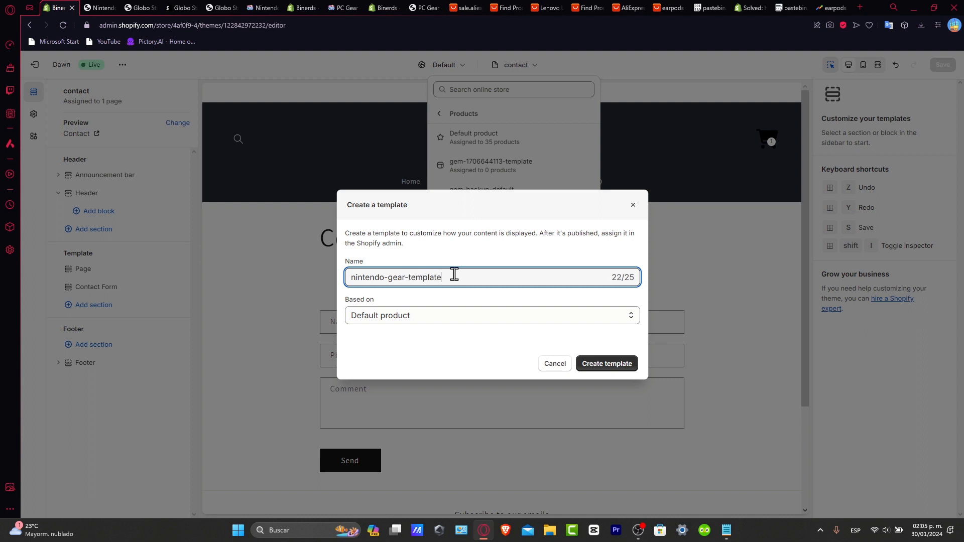
click(378, 316)
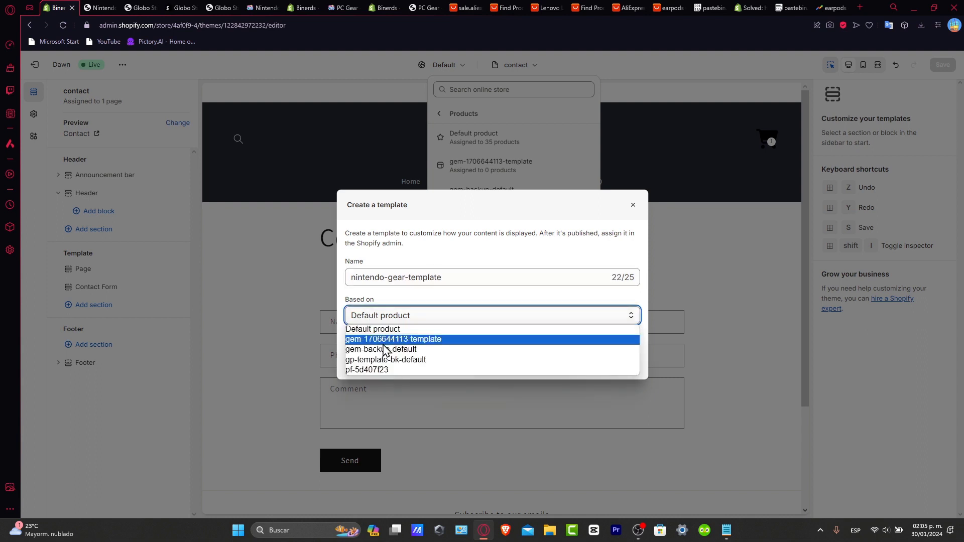
click(412, 329)
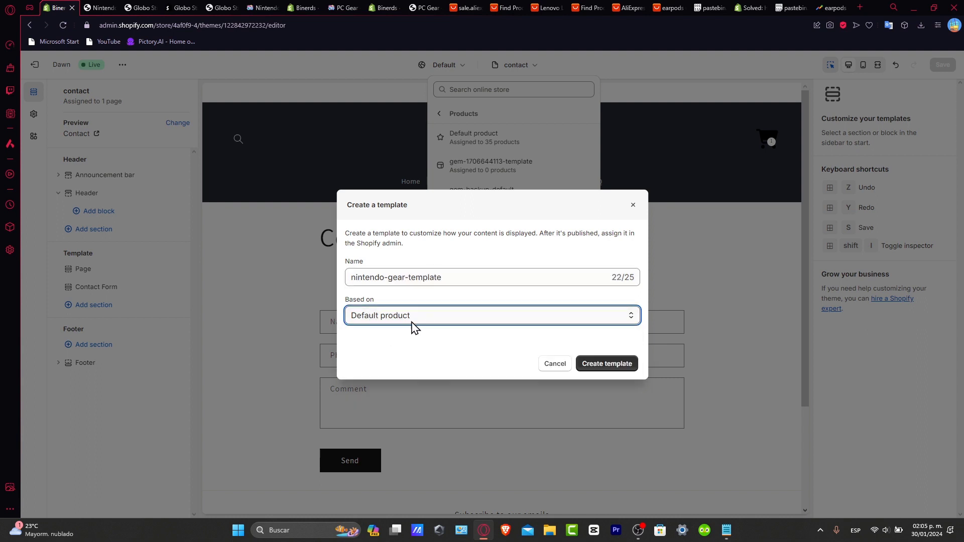
click(597, 364)
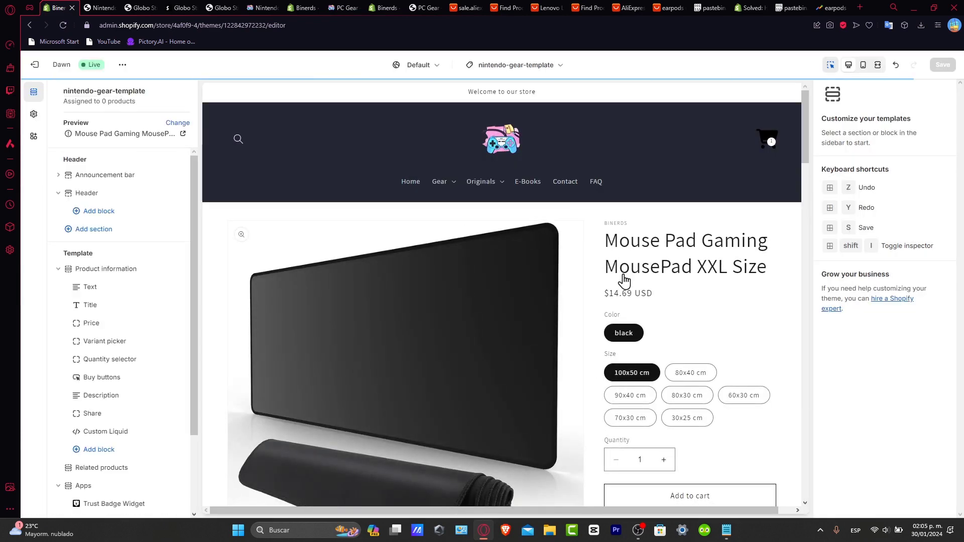
- Add an Image with text section to the product template and move it above the Product information section
scroll(670, 345, down, 6)
scroll(671, 348, down, 20)
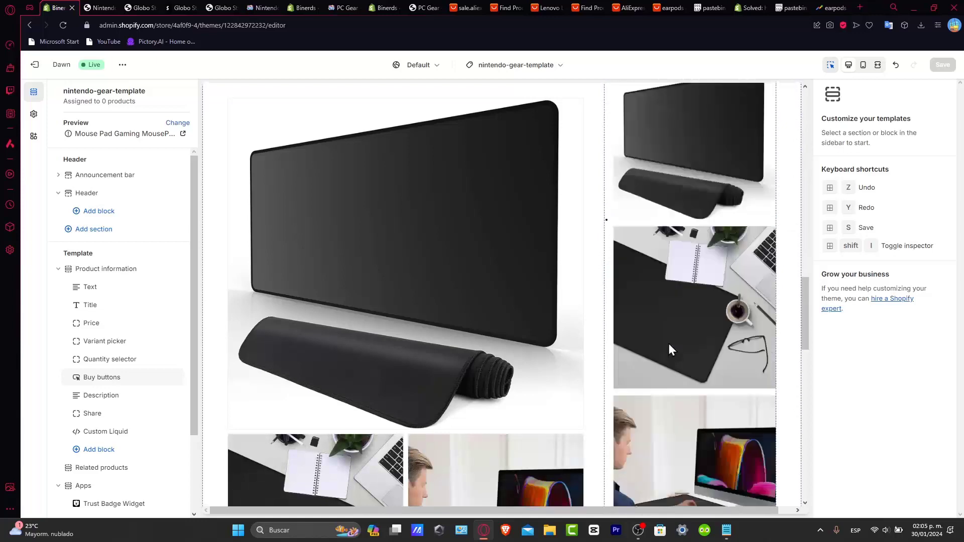
scroll(665, 345, down, 6)
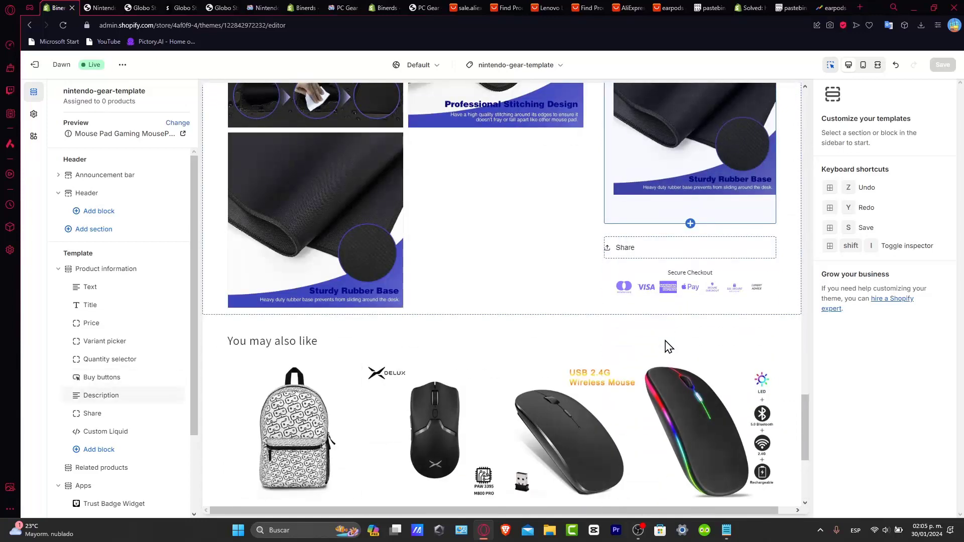
scroll(668, 346, up, 20)
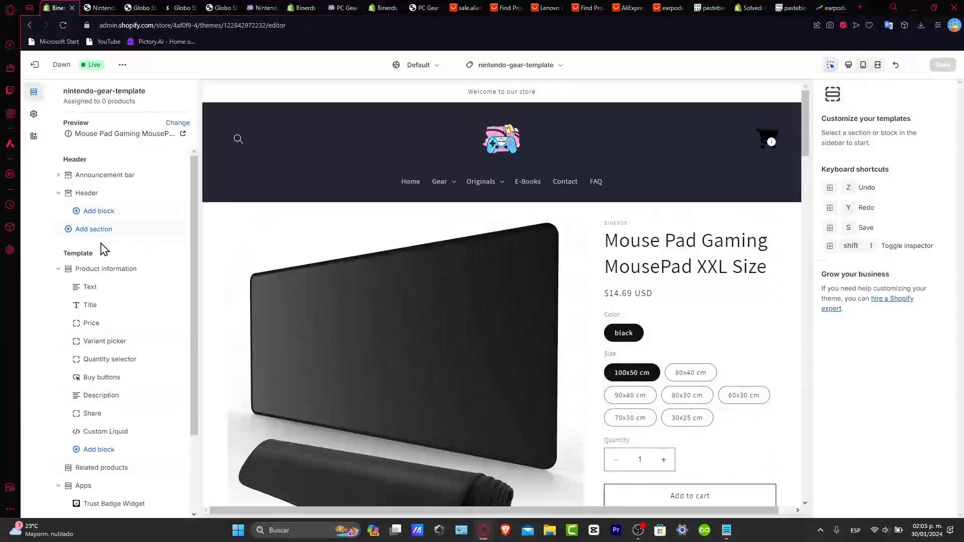
click(58, 269)
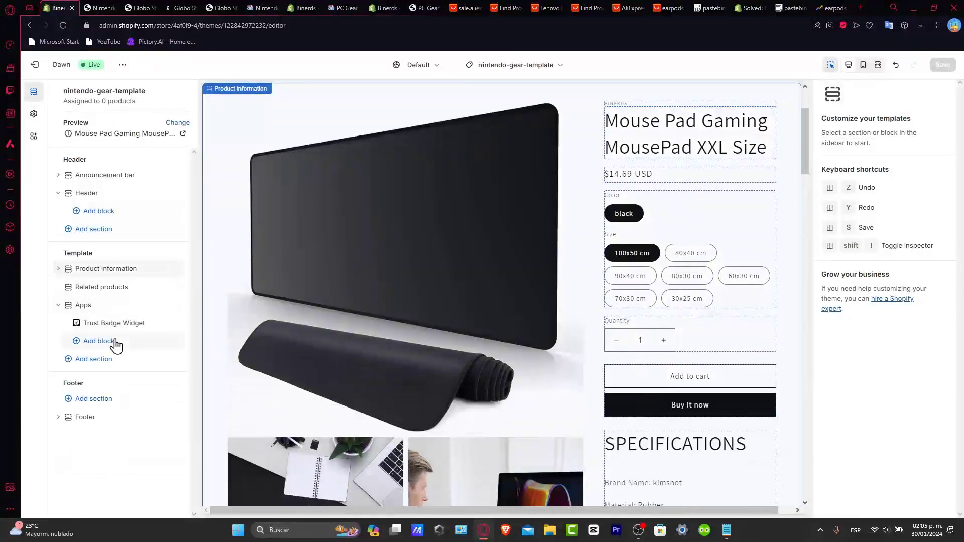
click(105, 365)
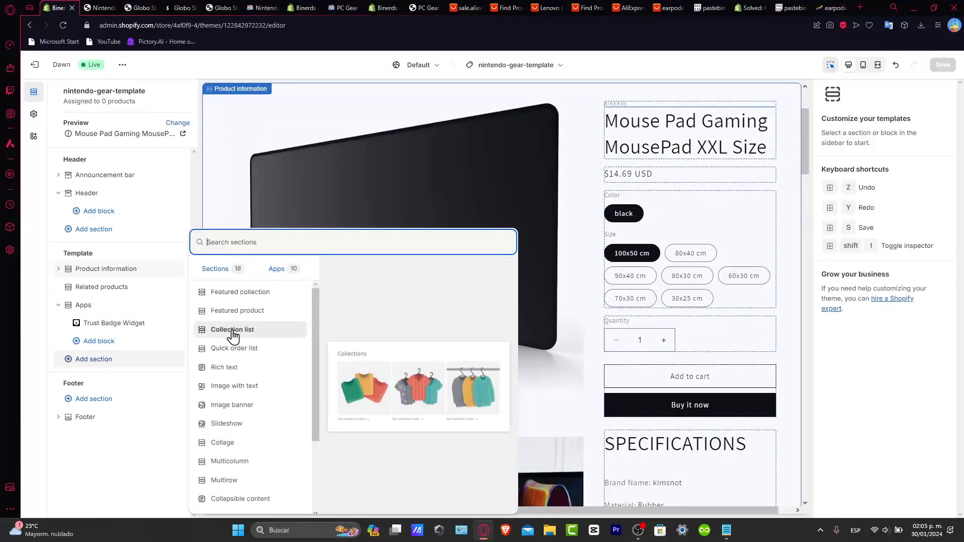
click(262, 393)
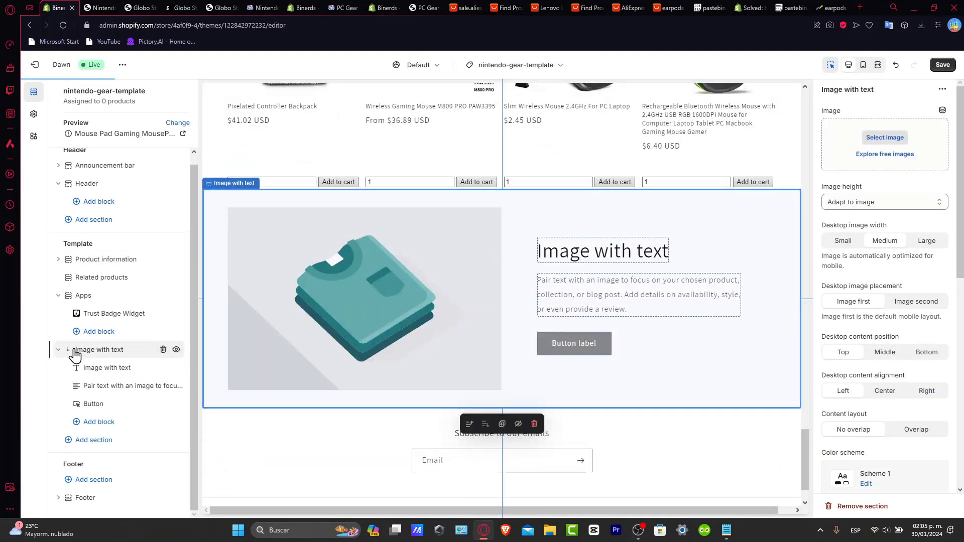
drag(75, 354, 68, 264)
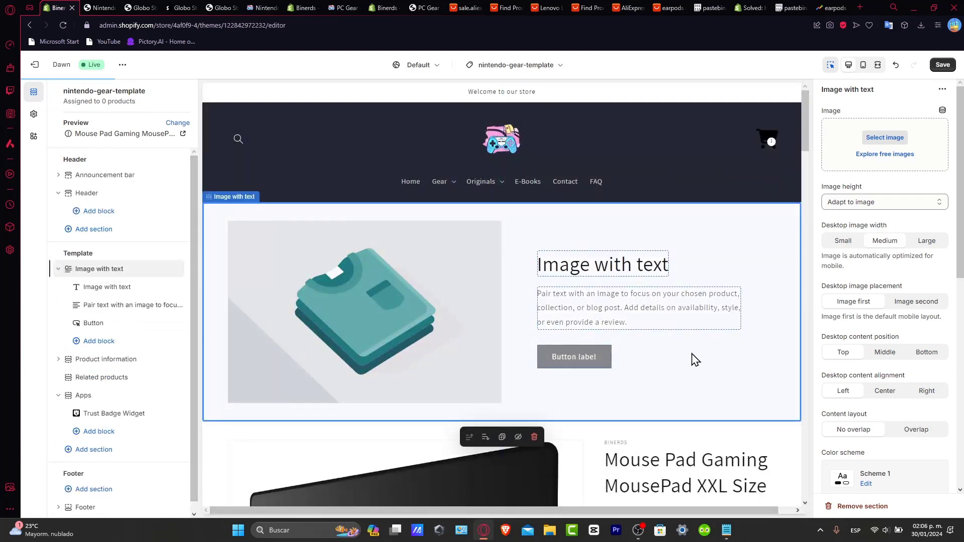
- Add a Slideshow section, place it directly below the Image with text section, and save the template
click(95, 450)
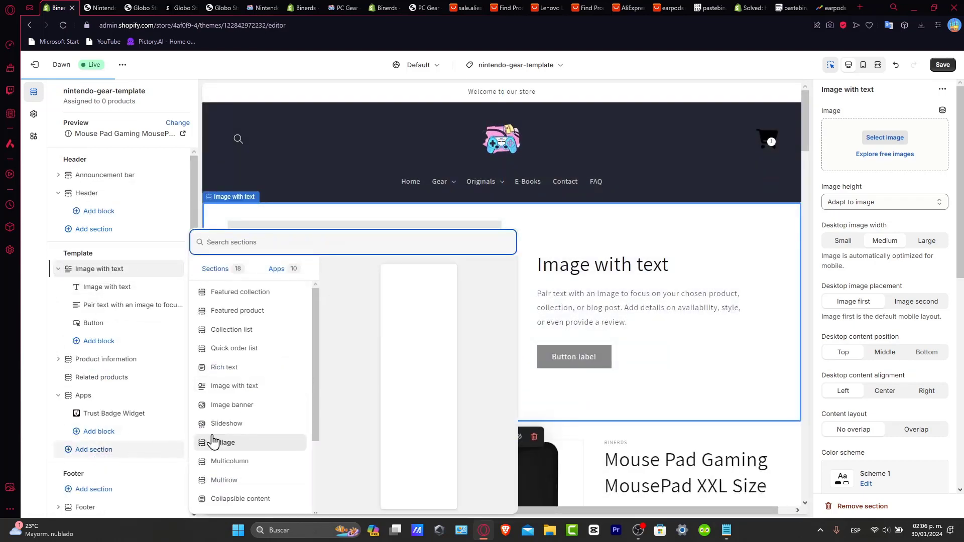
click(256, 425)
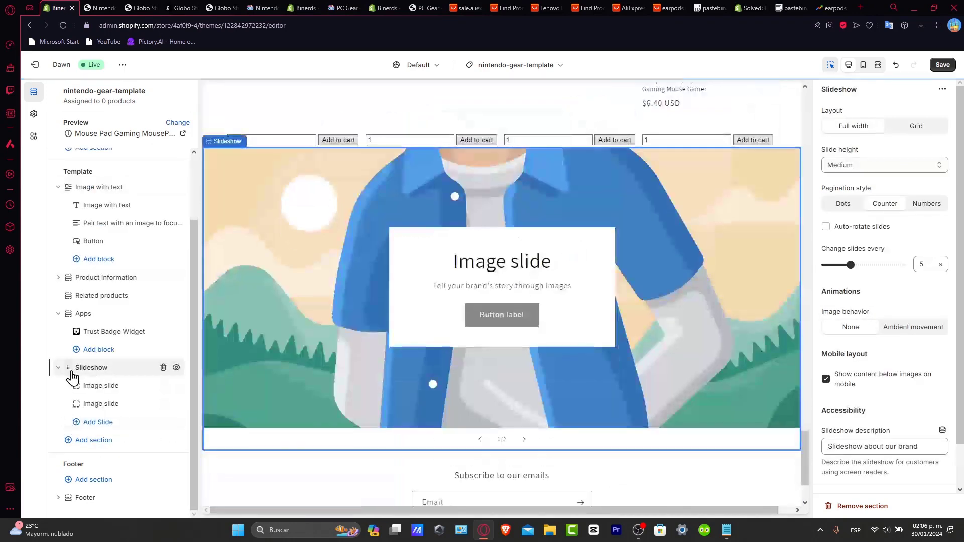
drag(72, 376, 63, 279)
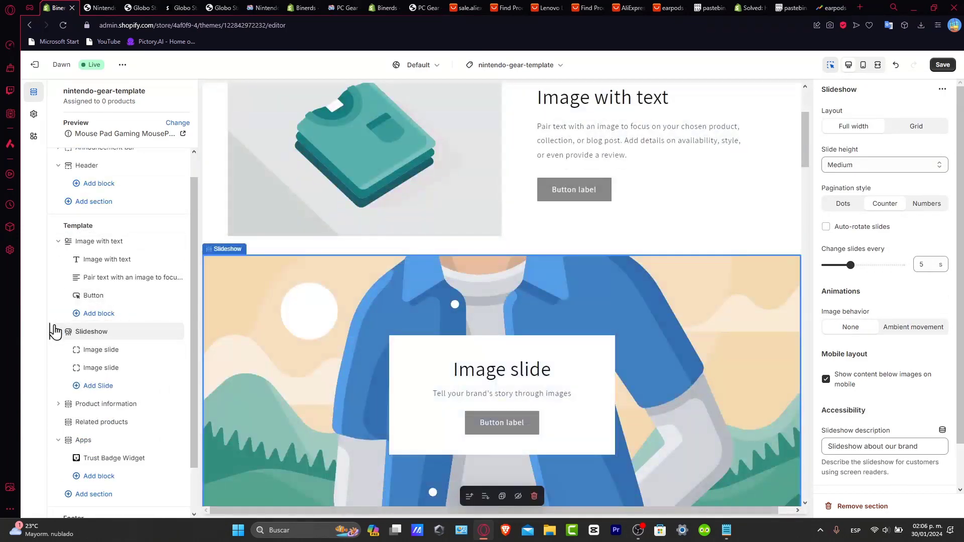
click(58, 333)
click(942, 64)
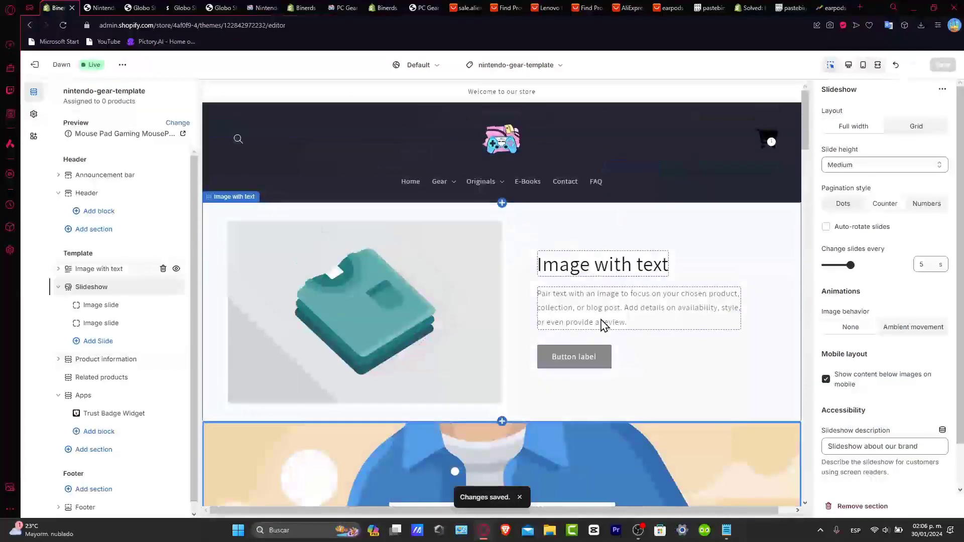
- Create a new product template named pc-gear-product based on nintendo-gear-template
click(522, 74)
click(503, 137)
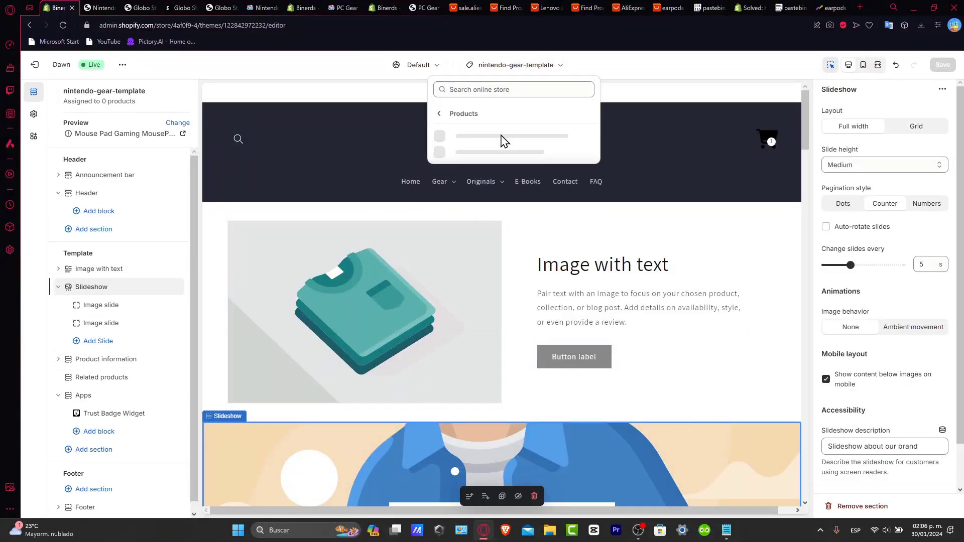
click(483, 304)
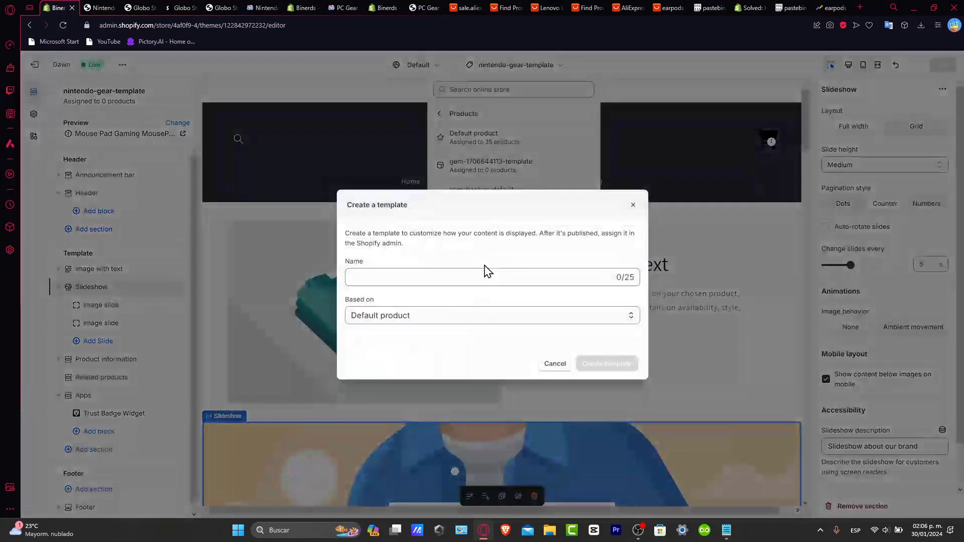
text(pc-gear-product)
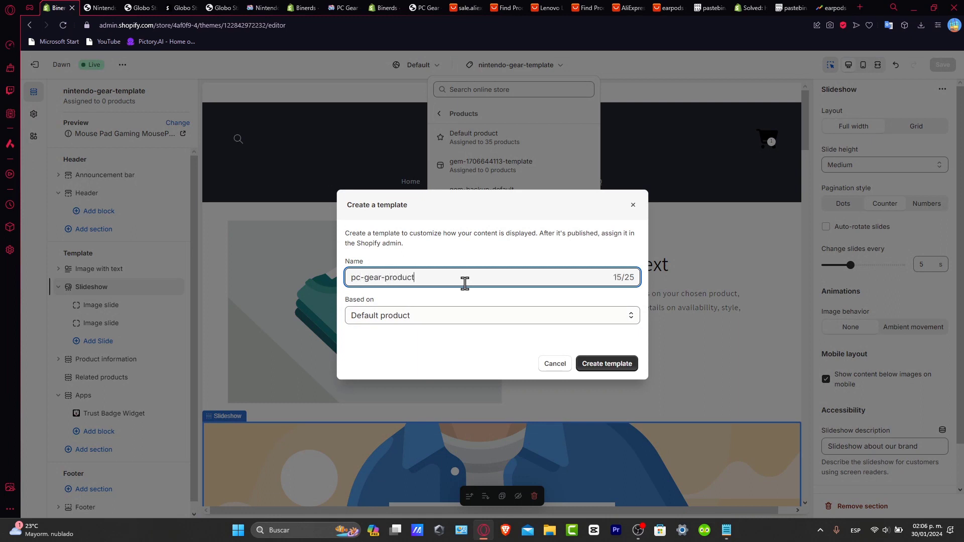
click(410, 318)
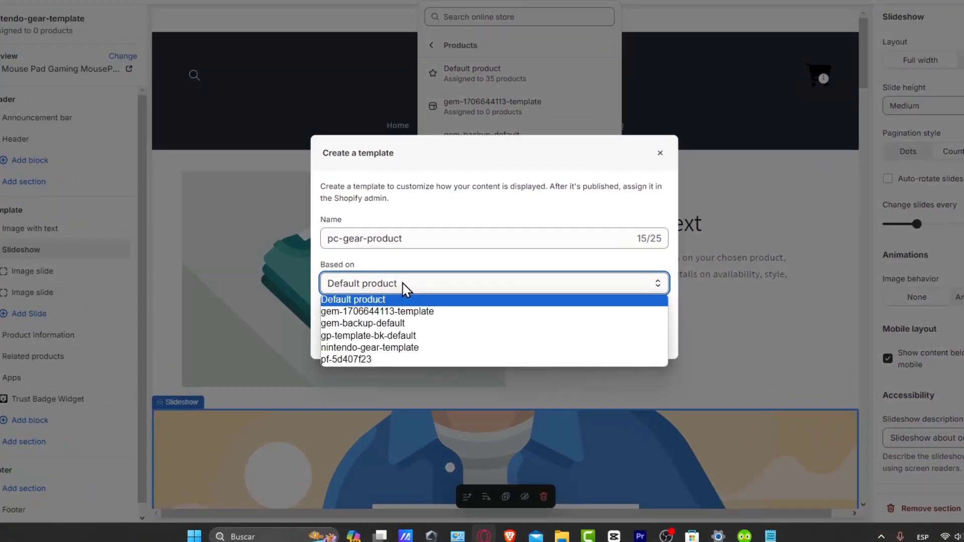
click(411, 347)
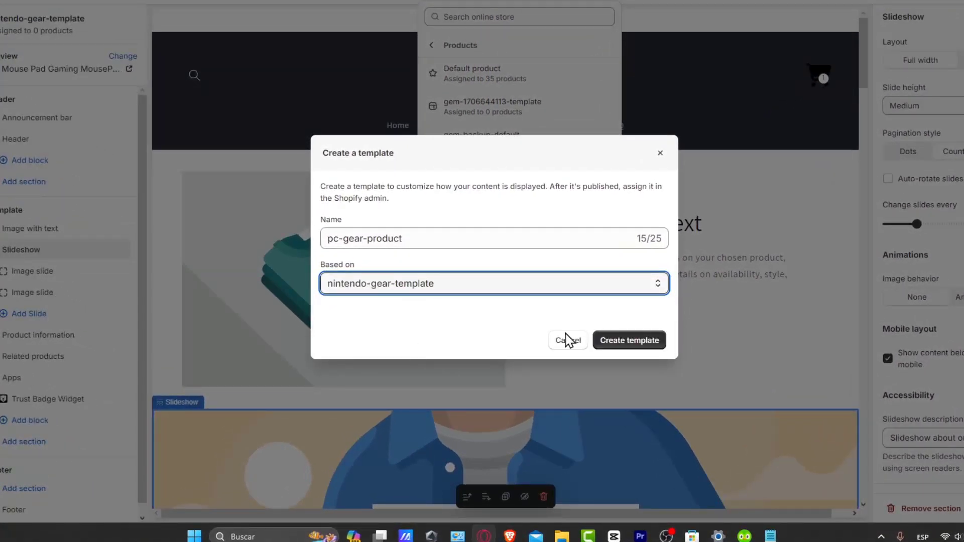
click(613, 345)
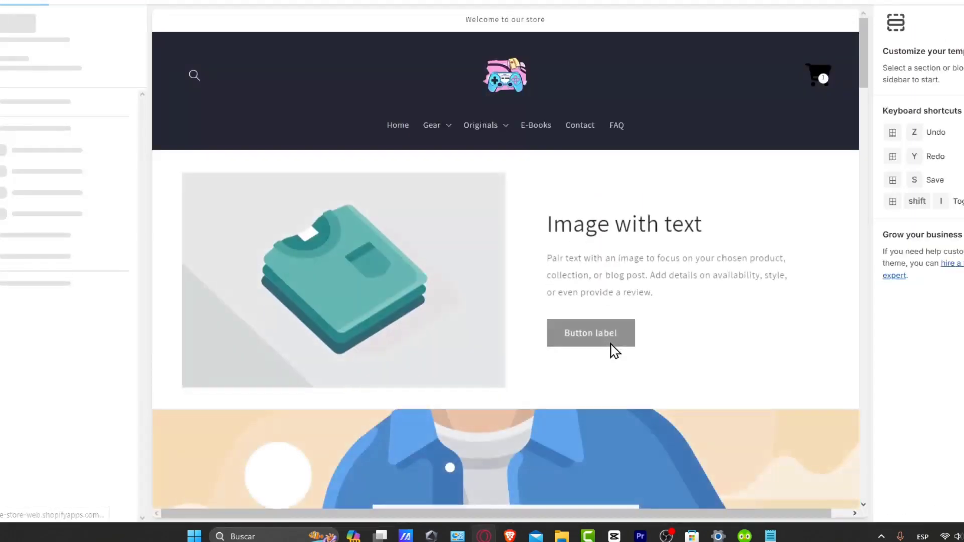
- Examine the new product template's preview from the header through the slideshow, and select the Image with text section
scroll(456, 316, down, 8)
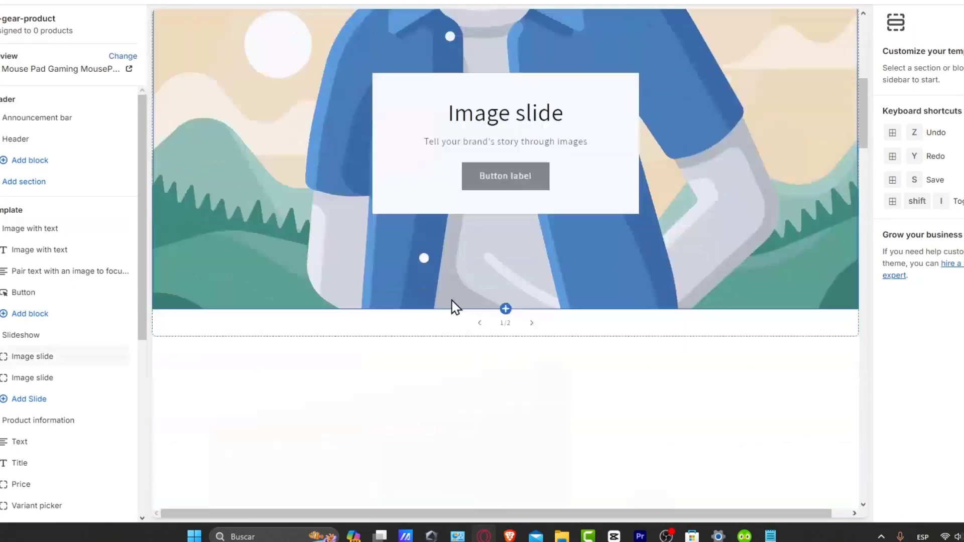
scroll(456, 308, down, 5)
scroll(475, 317, up, 15)
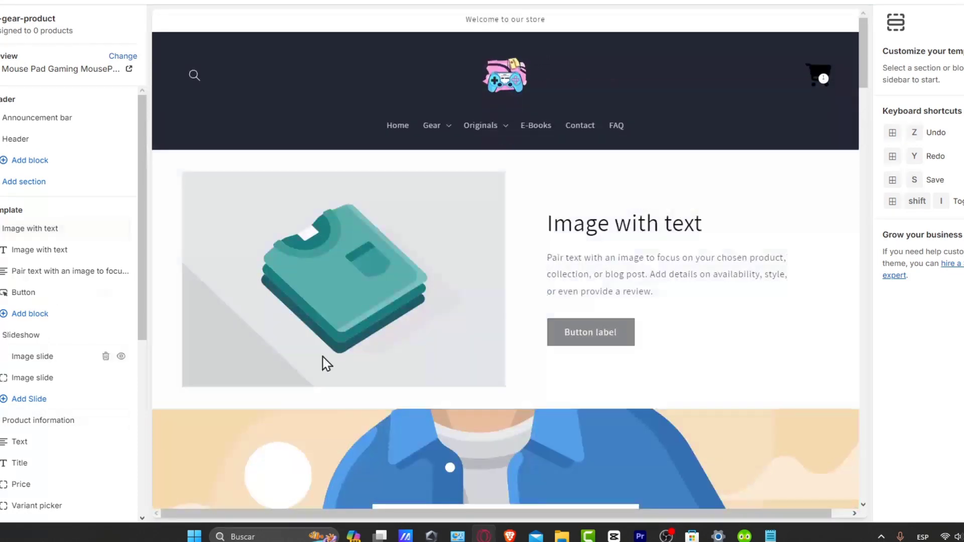
scroll(684, 255, down, 7)
scroll(677, 254, up, 10)
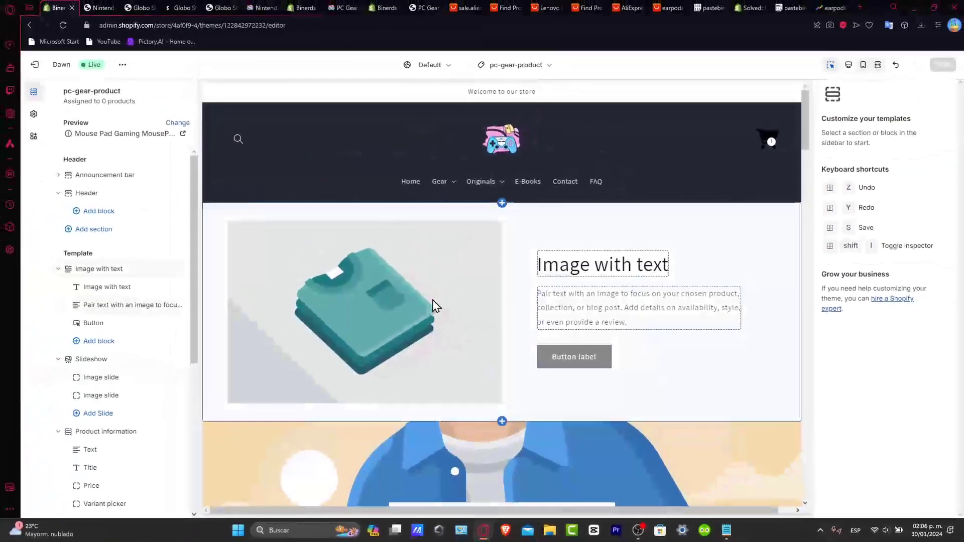
click(380, 309)
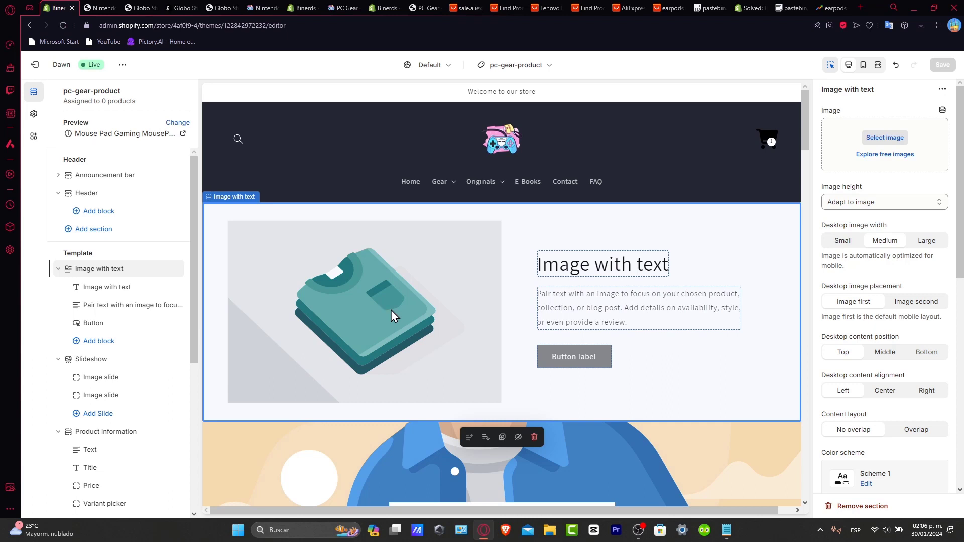
- View the live storefront and open the featured product 4pcs Gaming Chair Covers With Armrest Spandex
click(122, 66)
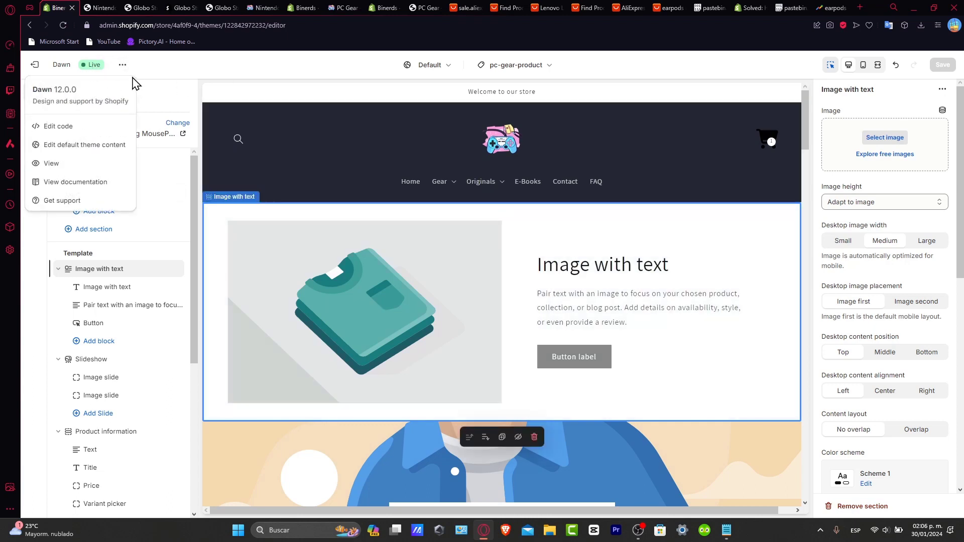
click(69, 165)
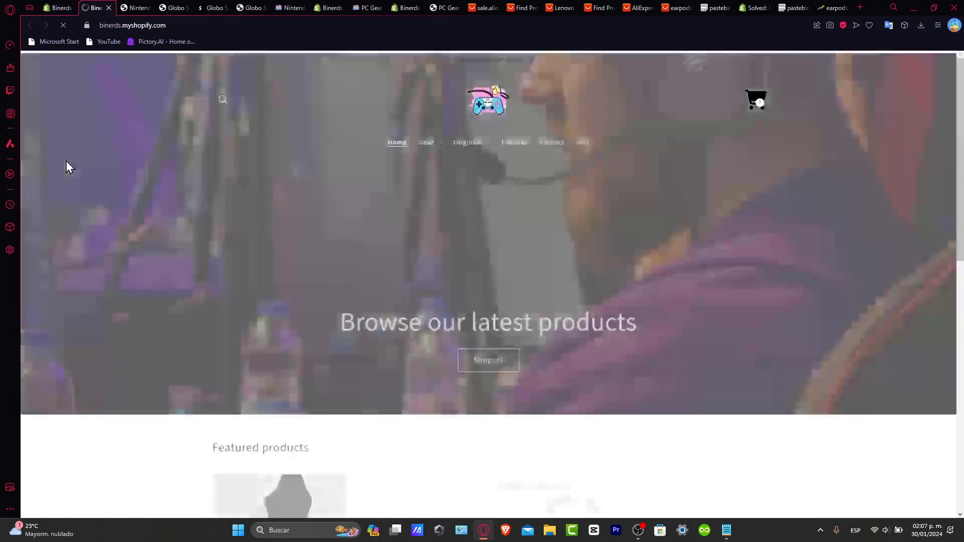
scroll(430, 227, down, 3)
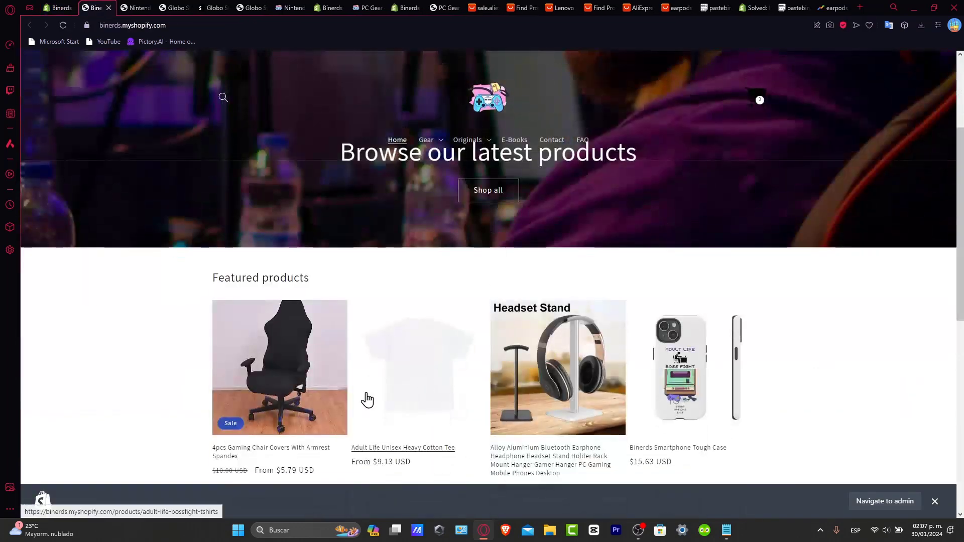
click(298, 415)
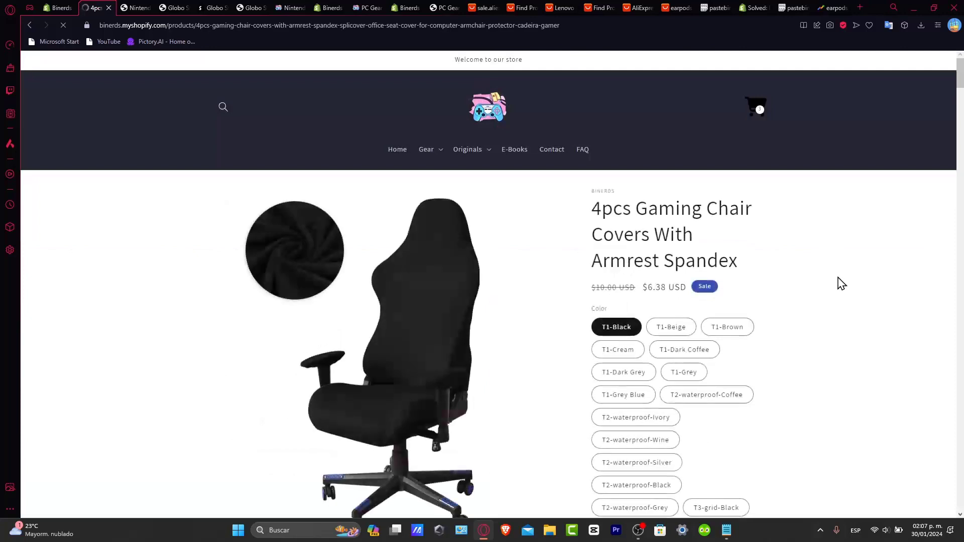